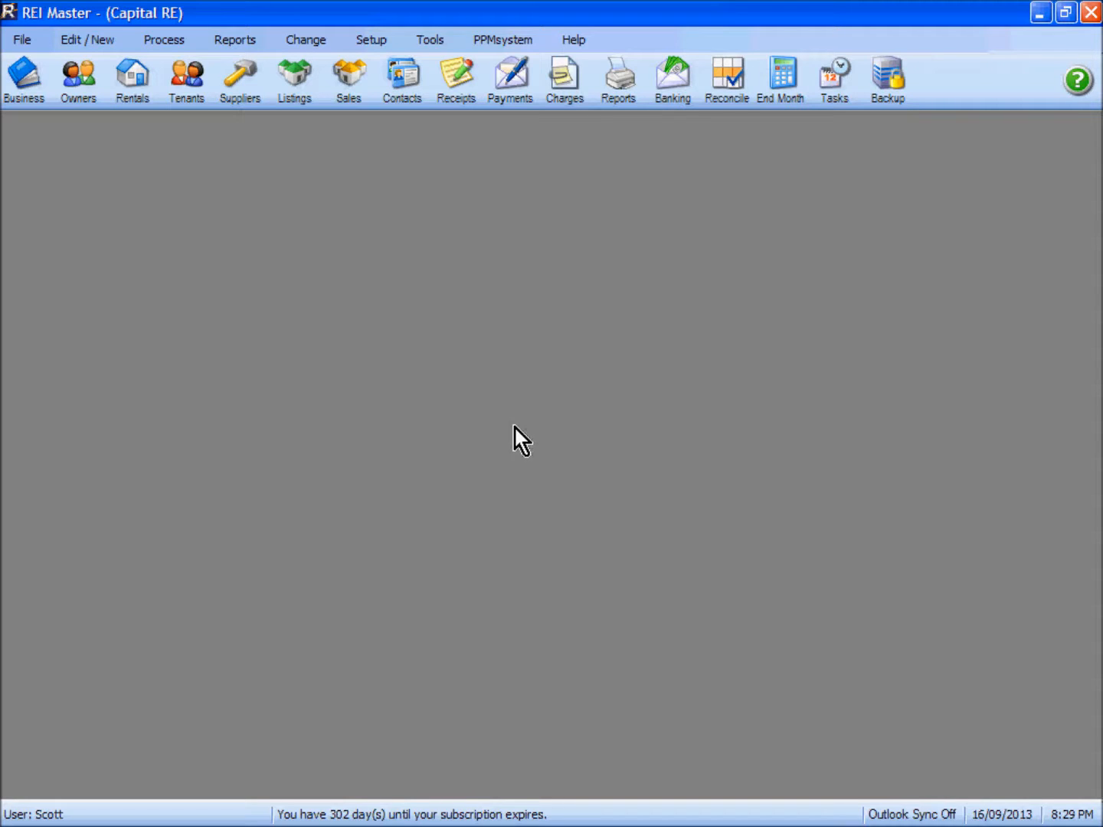
View the list of disbursement groups and close it
left_click(374, 43)
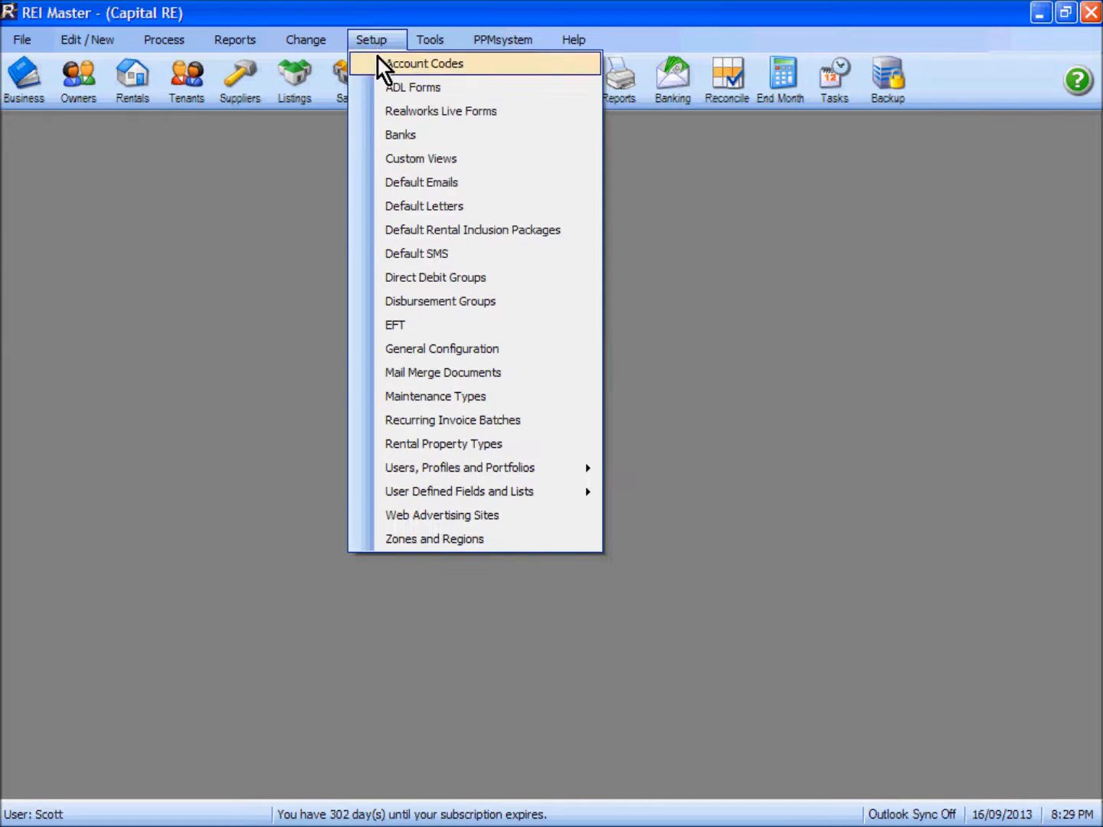
left_click(393, 300)
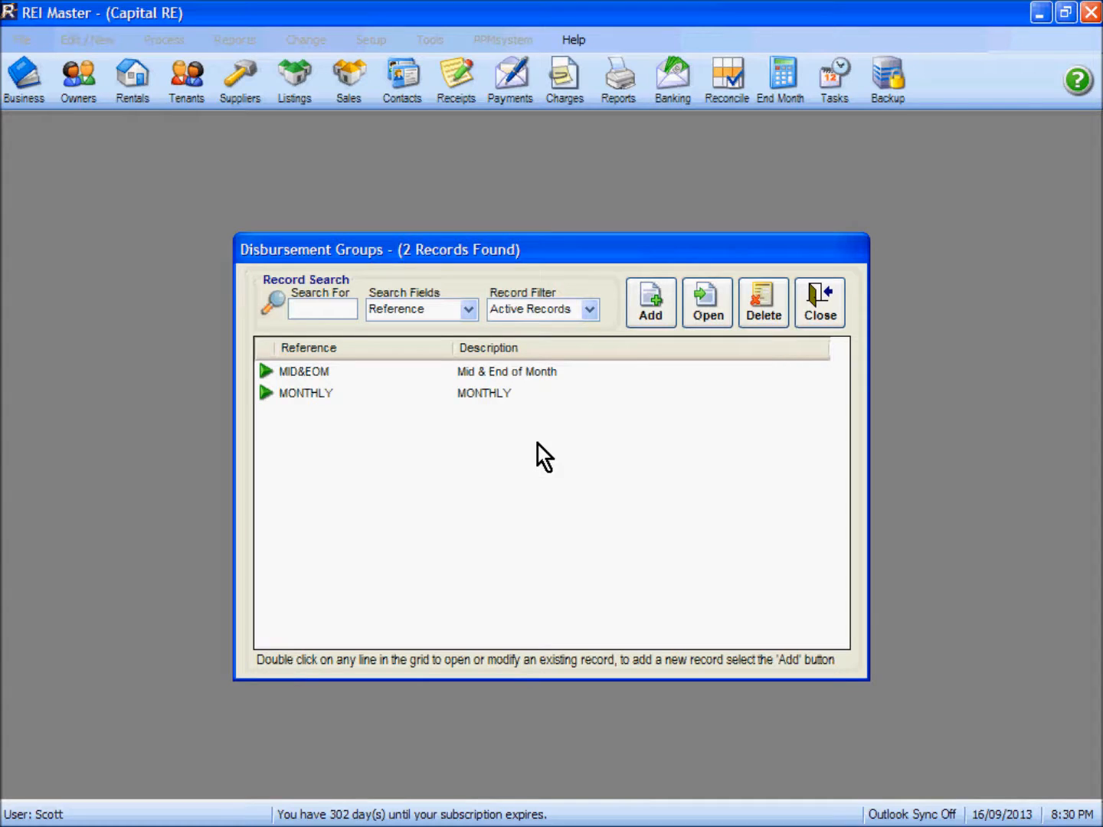
left_click(820, 315)
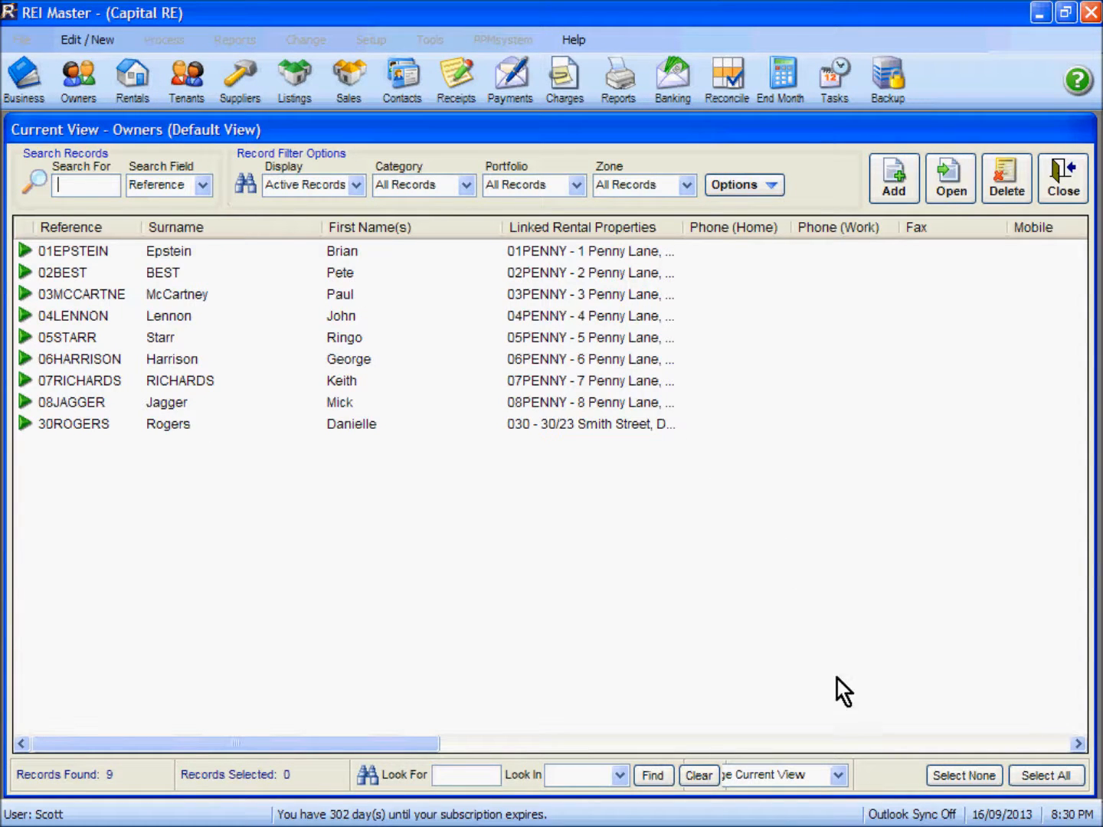
Show the owners list in Disbursement View and check which owners belong to the Mid & End of Month disbursement group
left_click(840, 775)
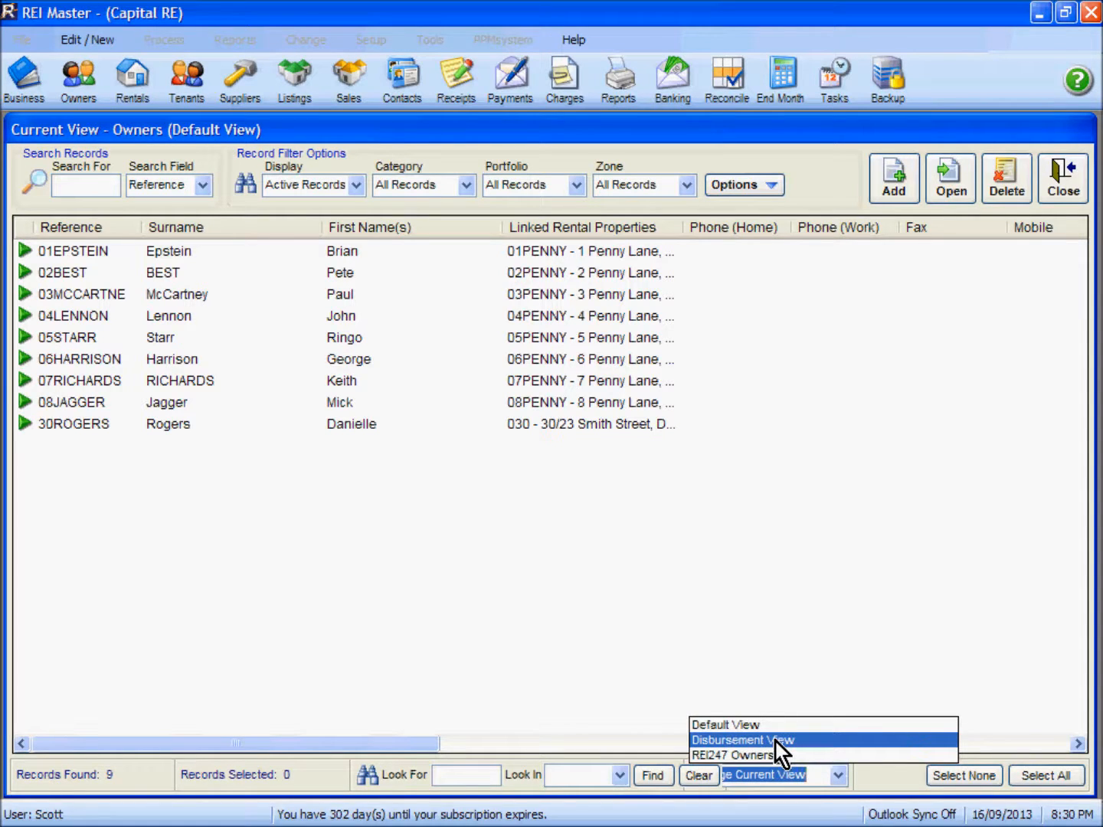
left_click(774, 739)
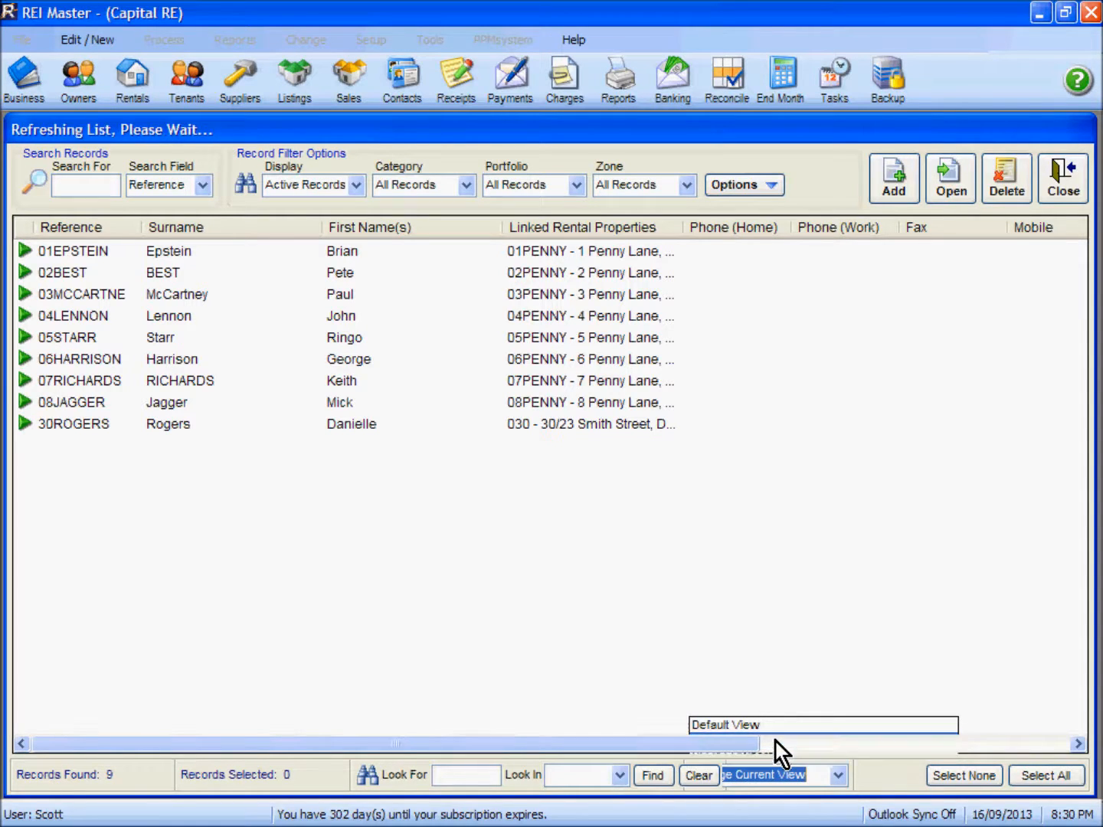
left_click_drag(695, 748, 1024, 745)
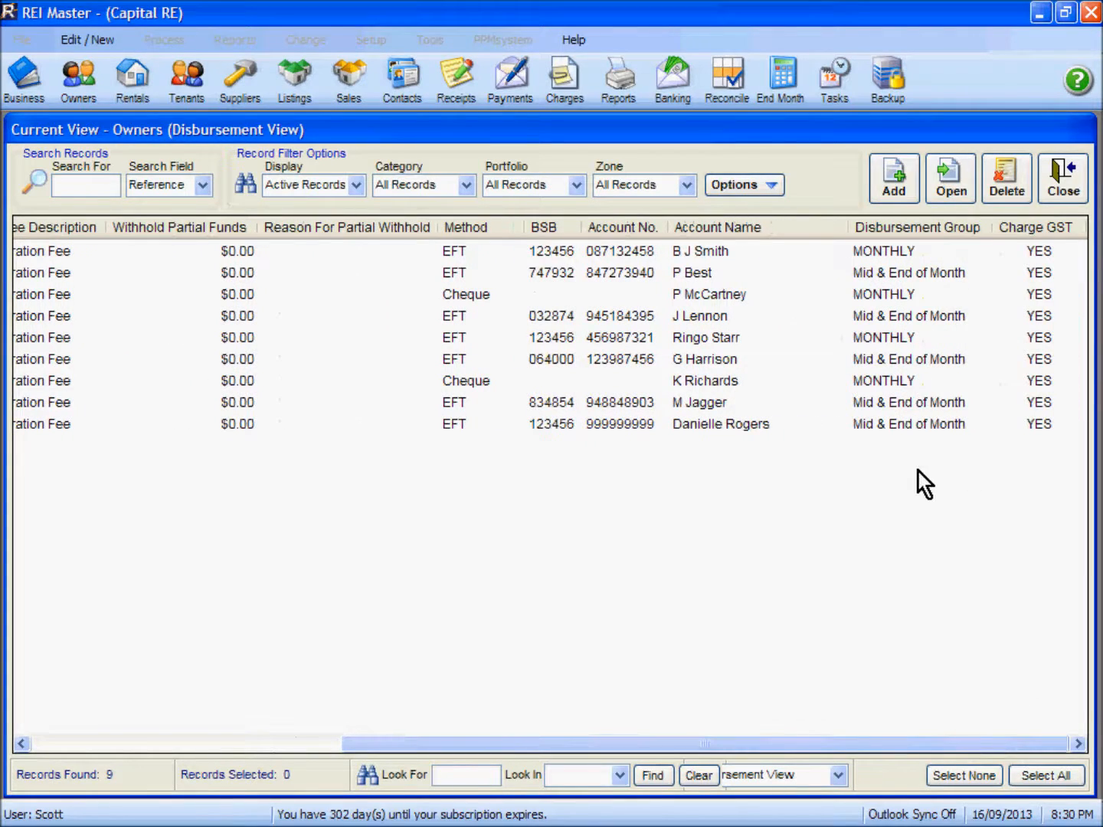
left_click(902, 275)
left_click(901, 321)
left_click(902, 360)
left_click(903, 403)
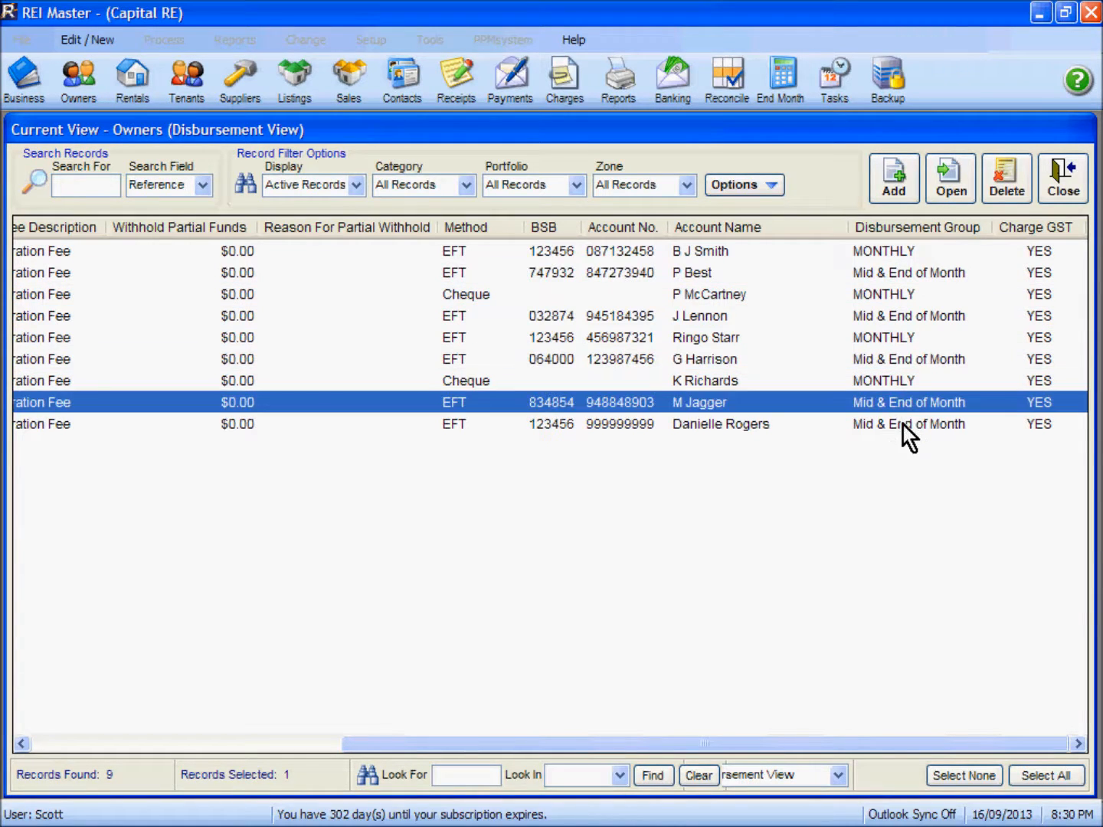
left_click(903, 425)
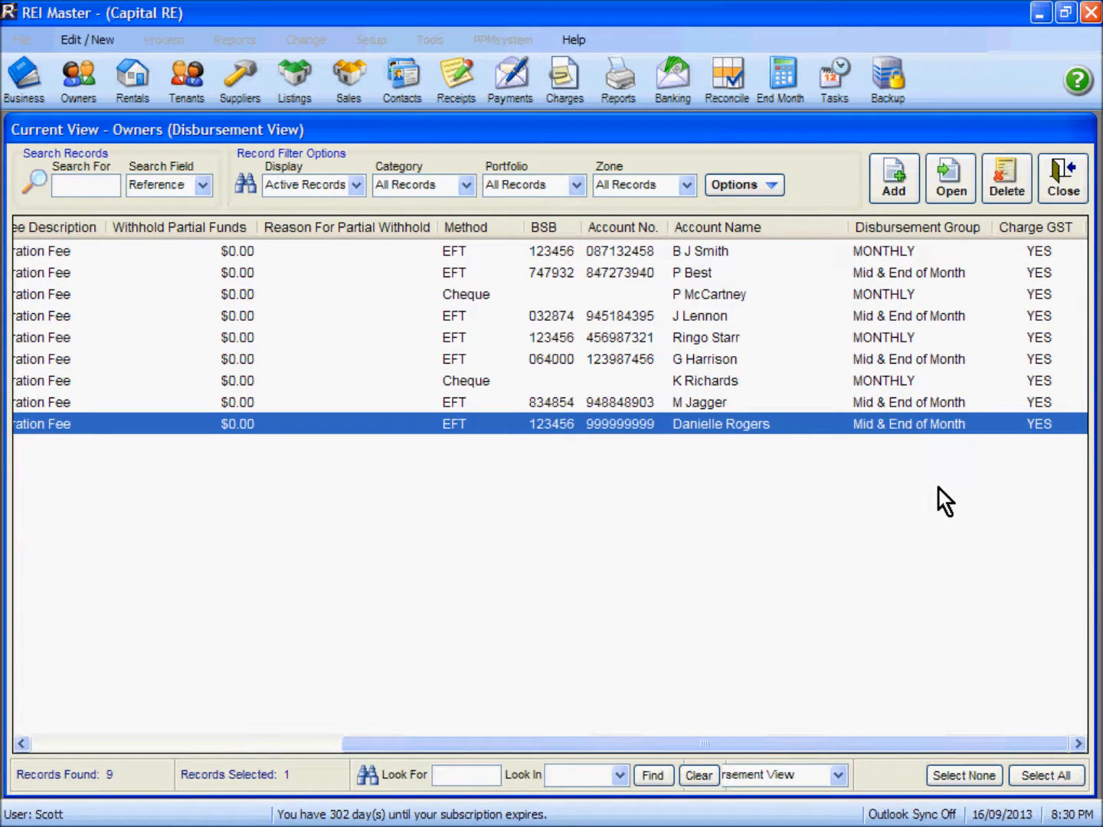
Check the disbursement group options in the first Mid & End of Month owner's record, leaving without saving and closing the owners list
double_click(893, 271)
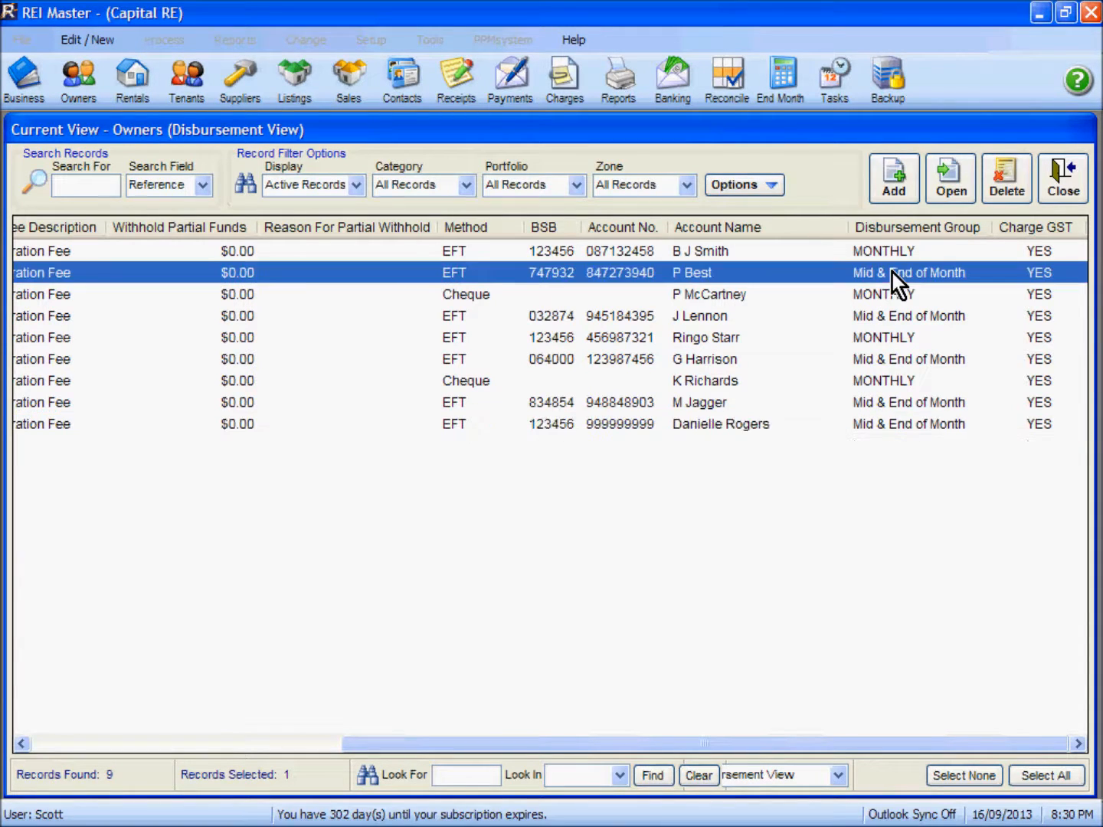
left_click(396, 356)
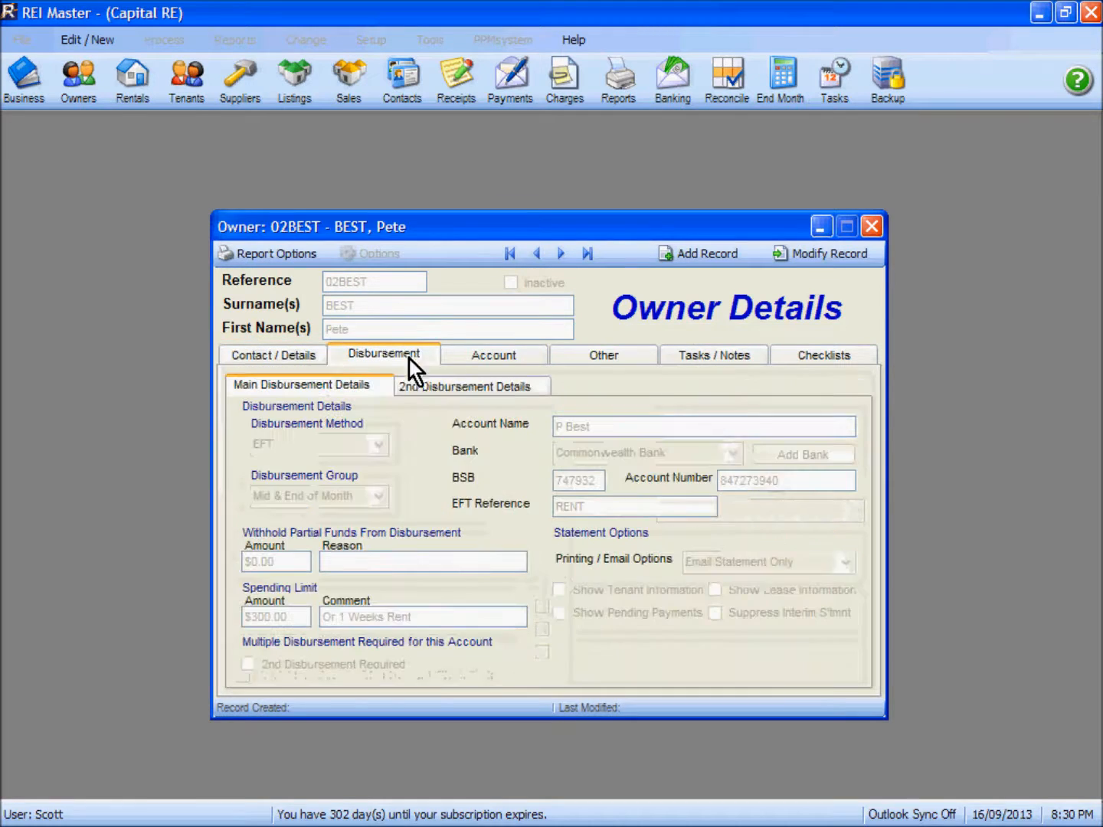
left_click(809, 253)
left_click(377, 501)
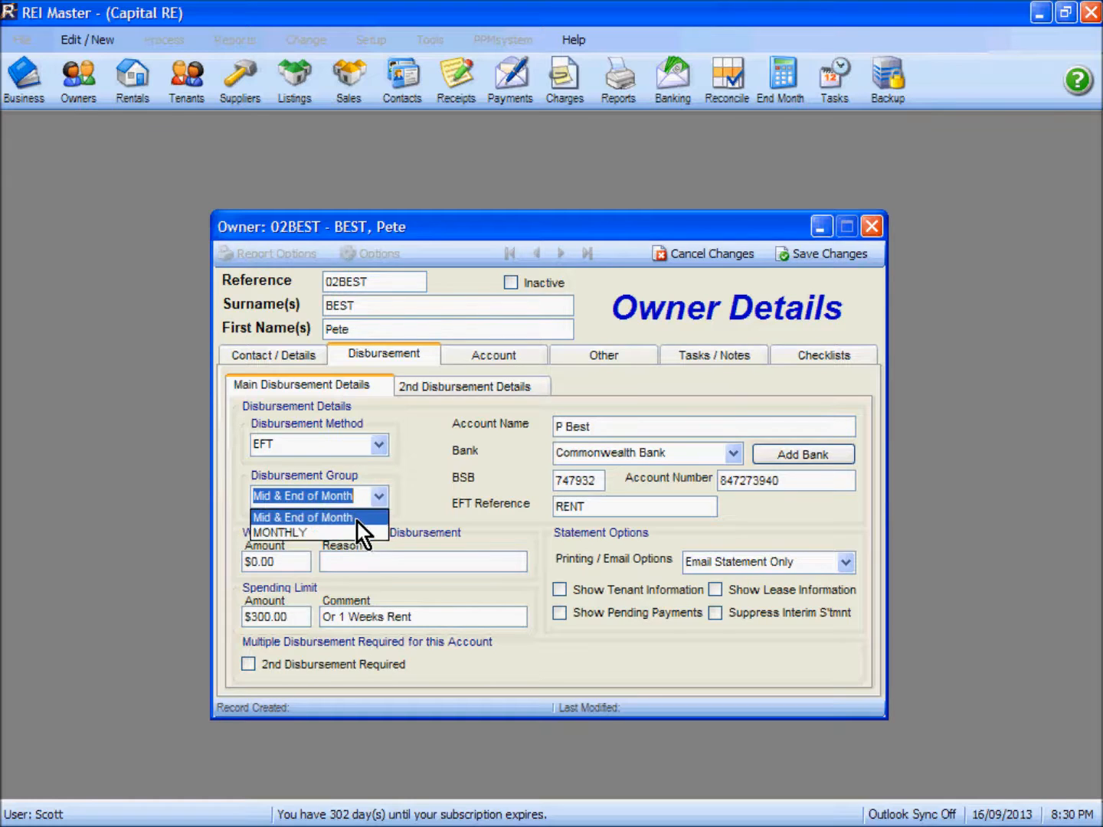
left_click(709, 254)
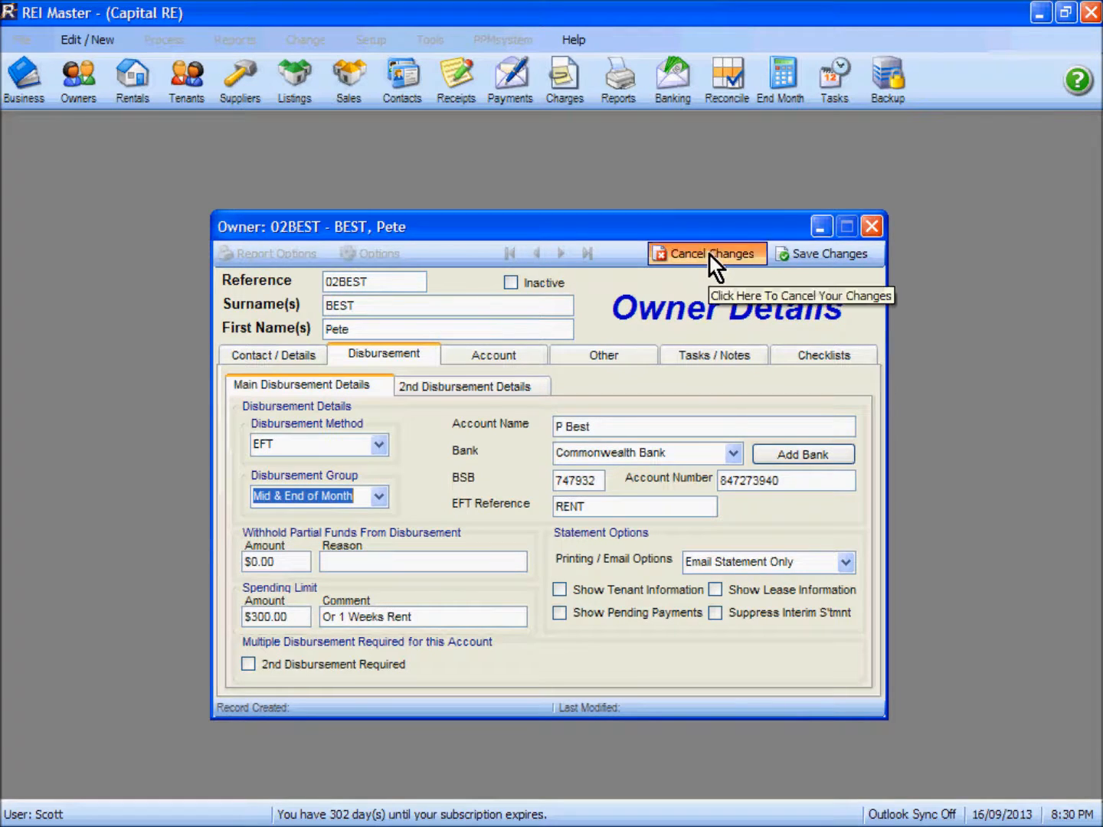
left_click(708, 254)
left_click(871, 226)
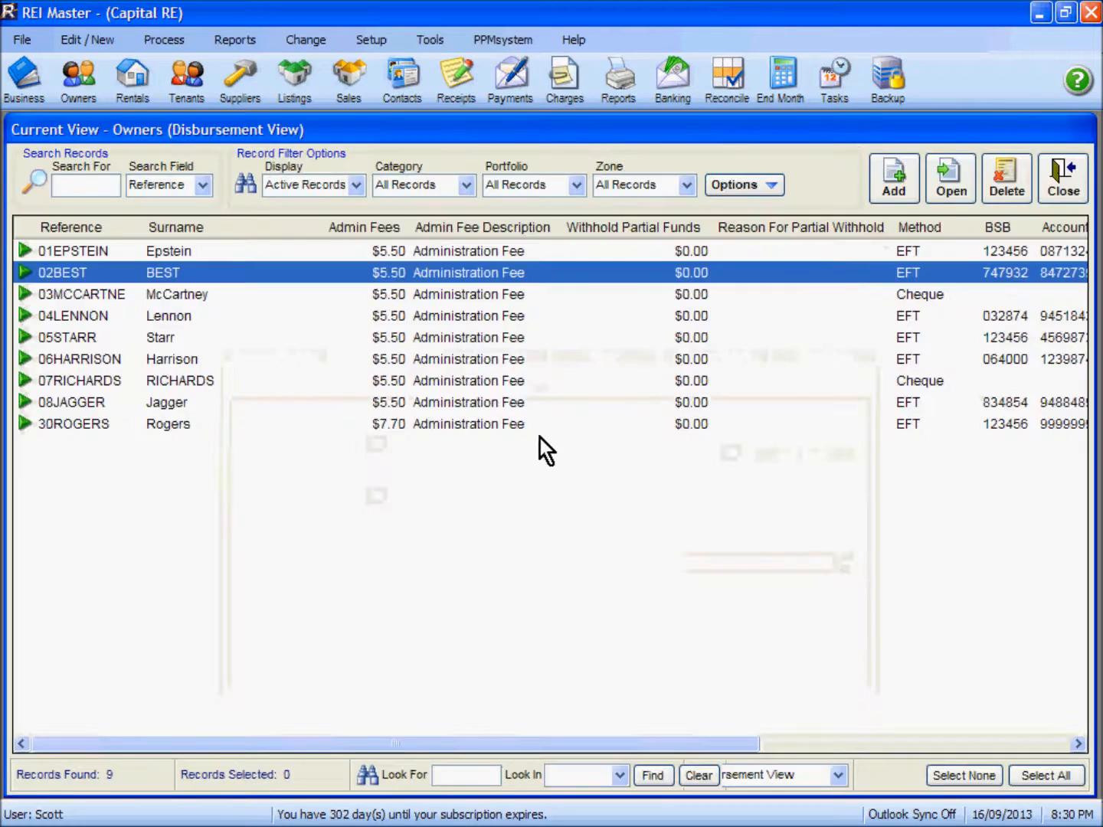
left_click(1057, 183)
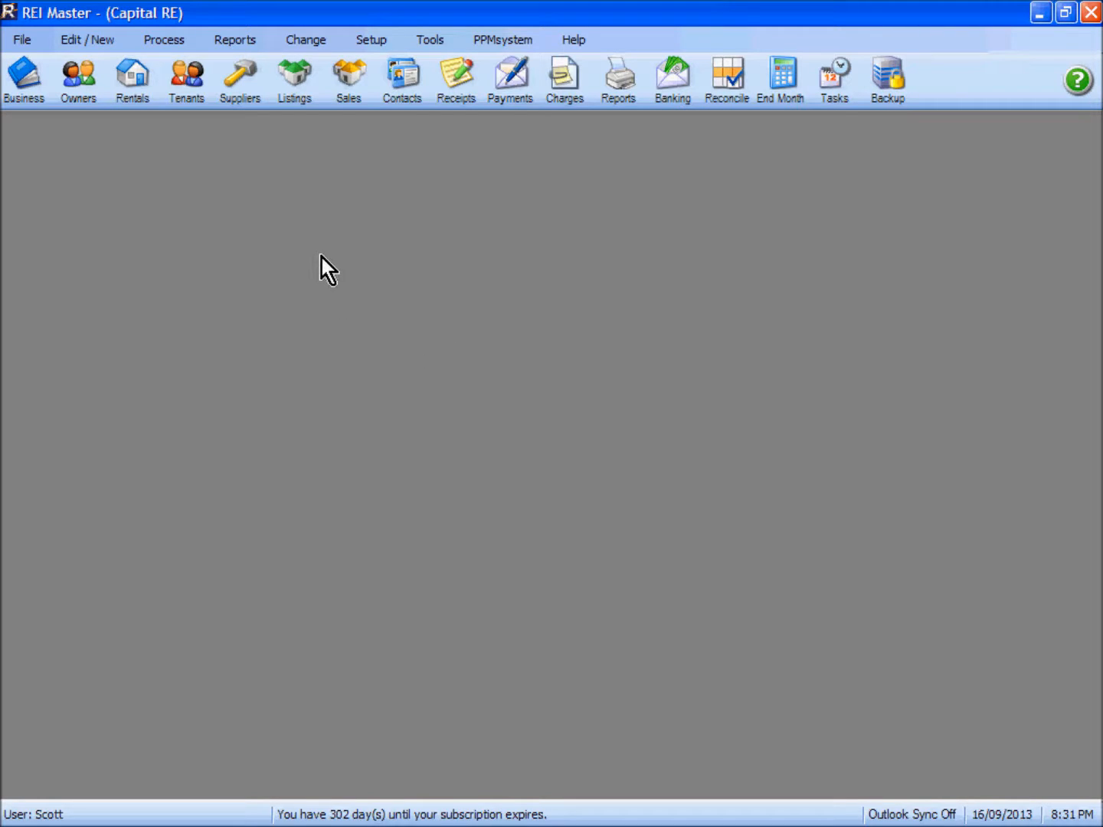
Open the Interim Disbursement wizard to review its checklist of required tasks, and cancel out of it
left_click(169, 41)
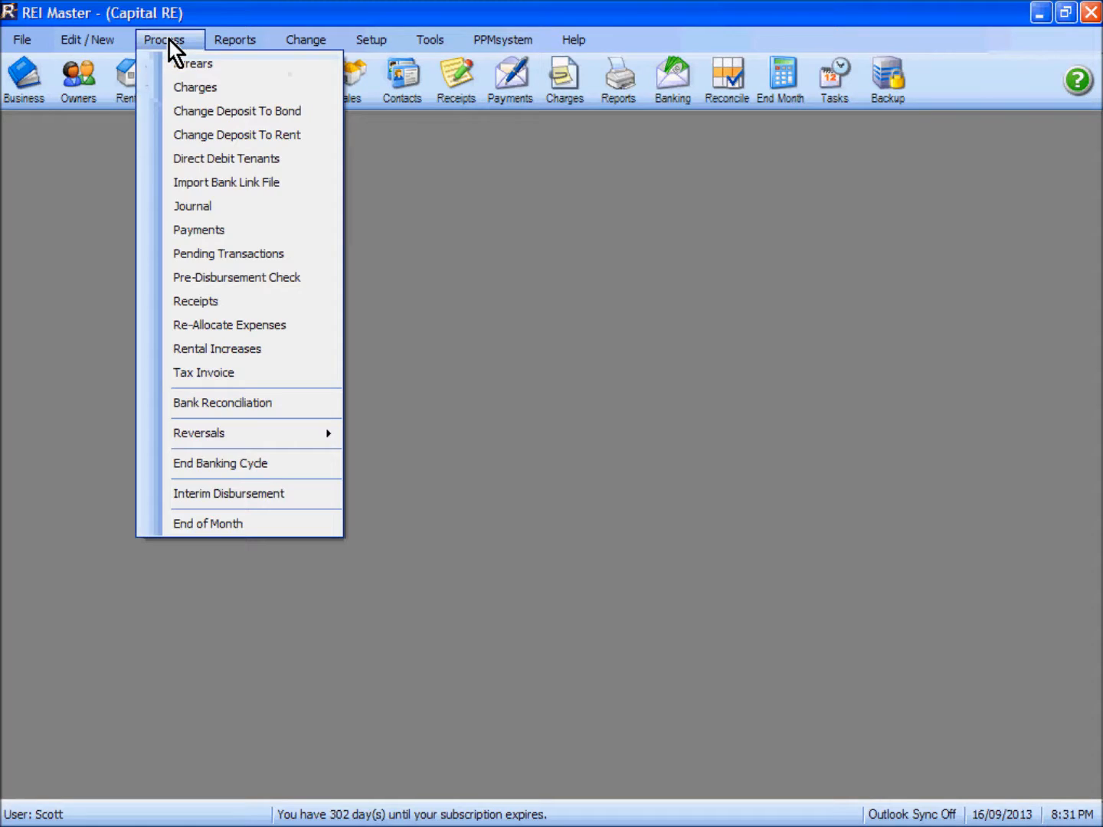
left_click(211, 496)
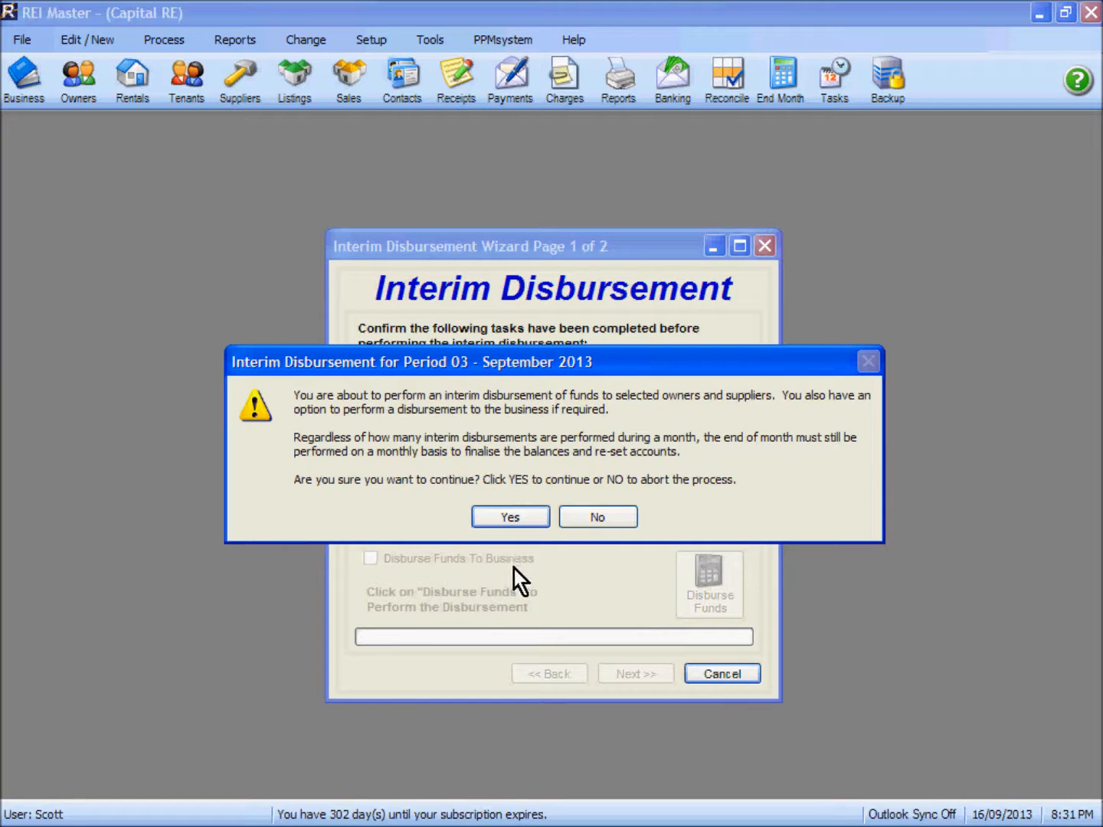
left_click(511, 518)
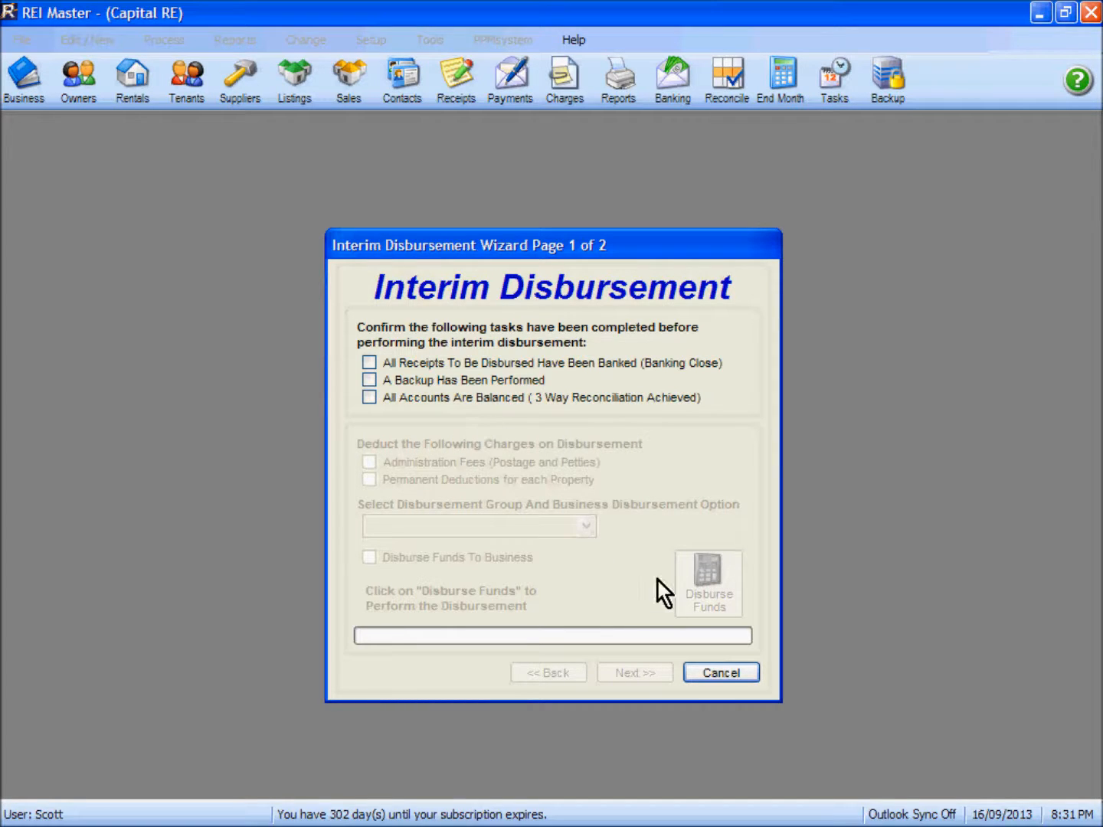
left_click(721, 674)
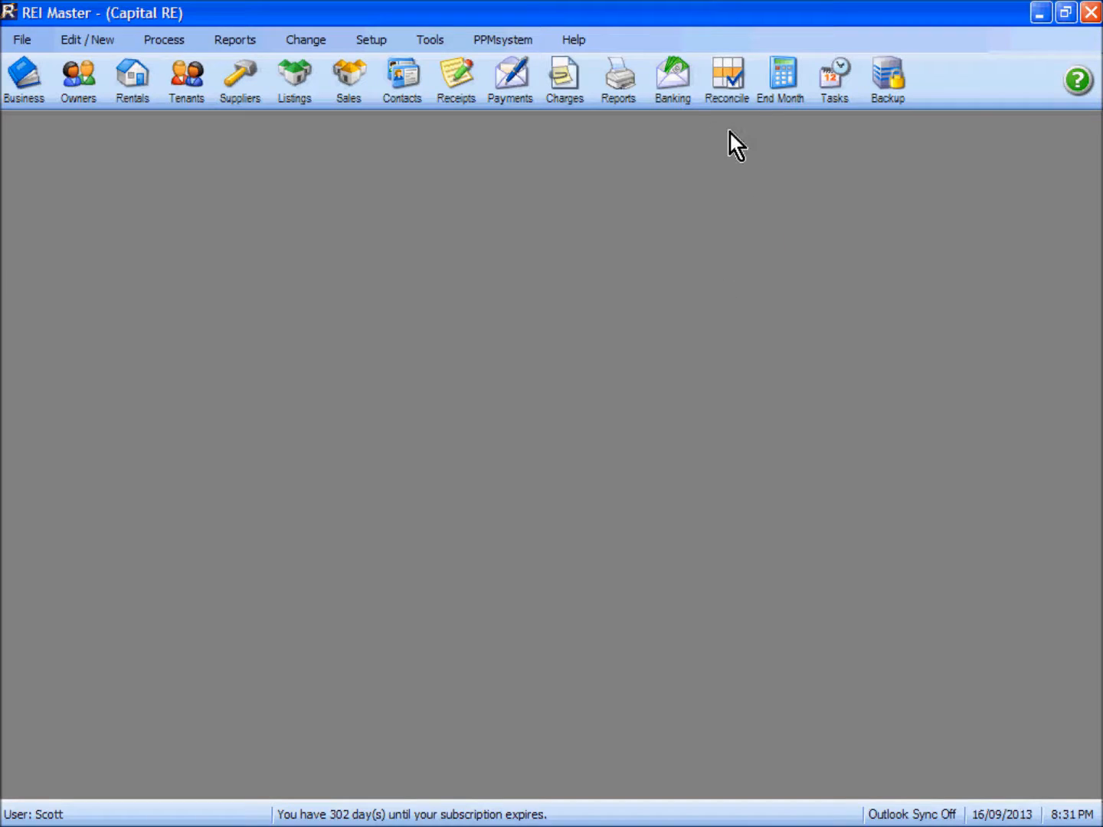
Review the receipts awaiting banking under the Cash, Cheques and EFTPOS deposit type, and close Banking
left_click(674, 81)
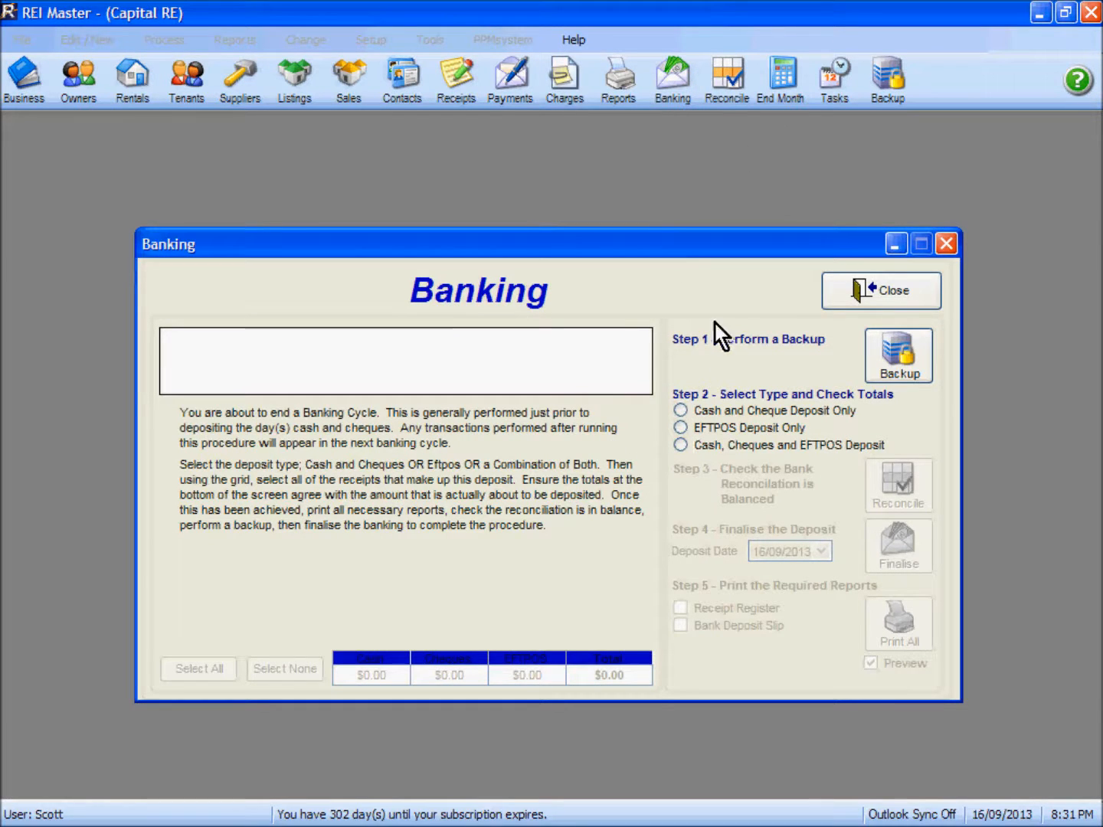
left_click(705, 449)
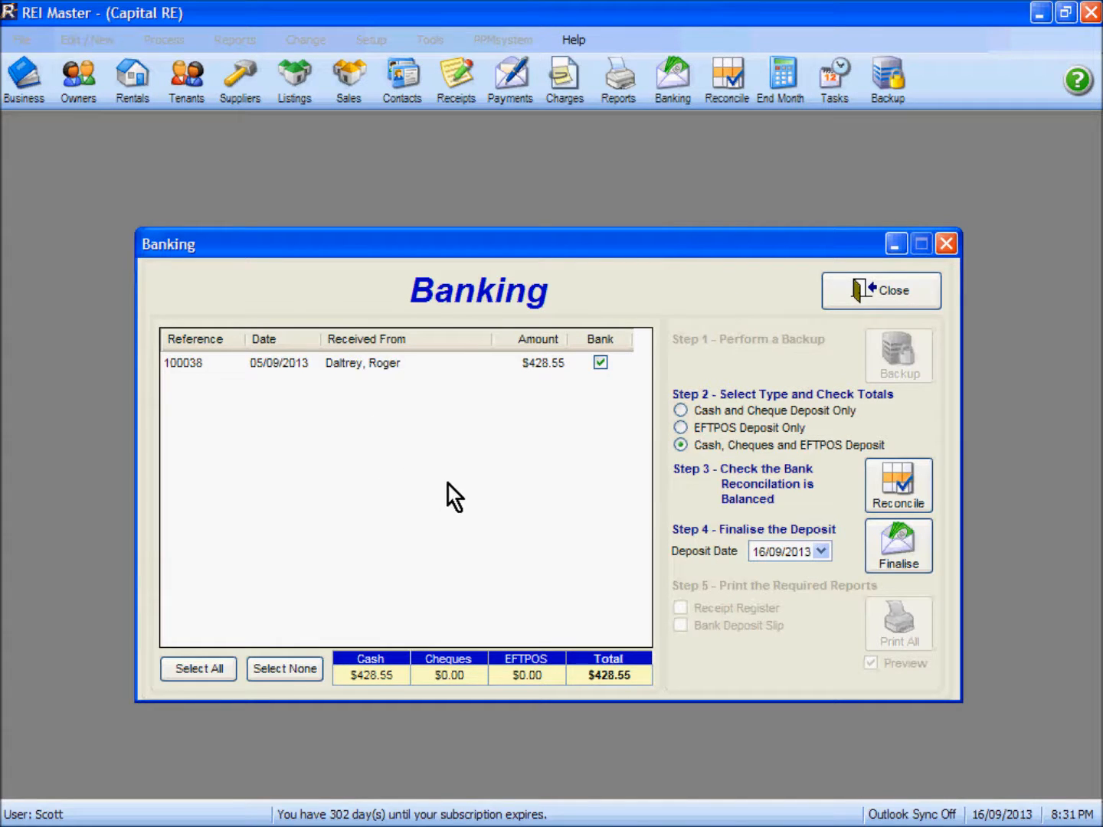
left_click(872, 293)
Start a banking cycle with the Cash, Cheques and EFTPOS Deposit type and check its bank reconciliation
left_click(678, 90)
left_click(465, 444)
left_click(494, 458)
left_click(536, 494)
left_click(635, 630)
left_click(722, 434)
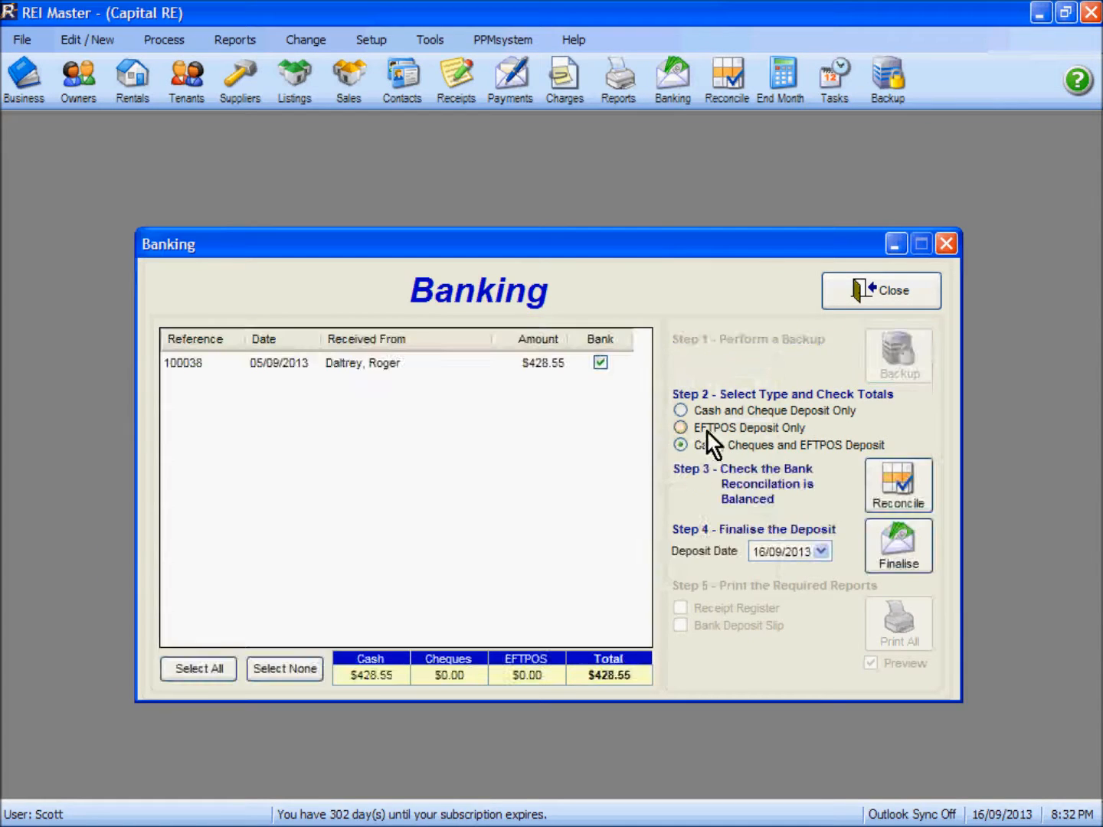
left_click(898, 484)
left_click(851, 177)
Set the deposit date to 13/09/2013 and finalise the deposit, confirming the banking totals
left_click(820, 550)
left_click(870, 655)
left_click(898, 545)
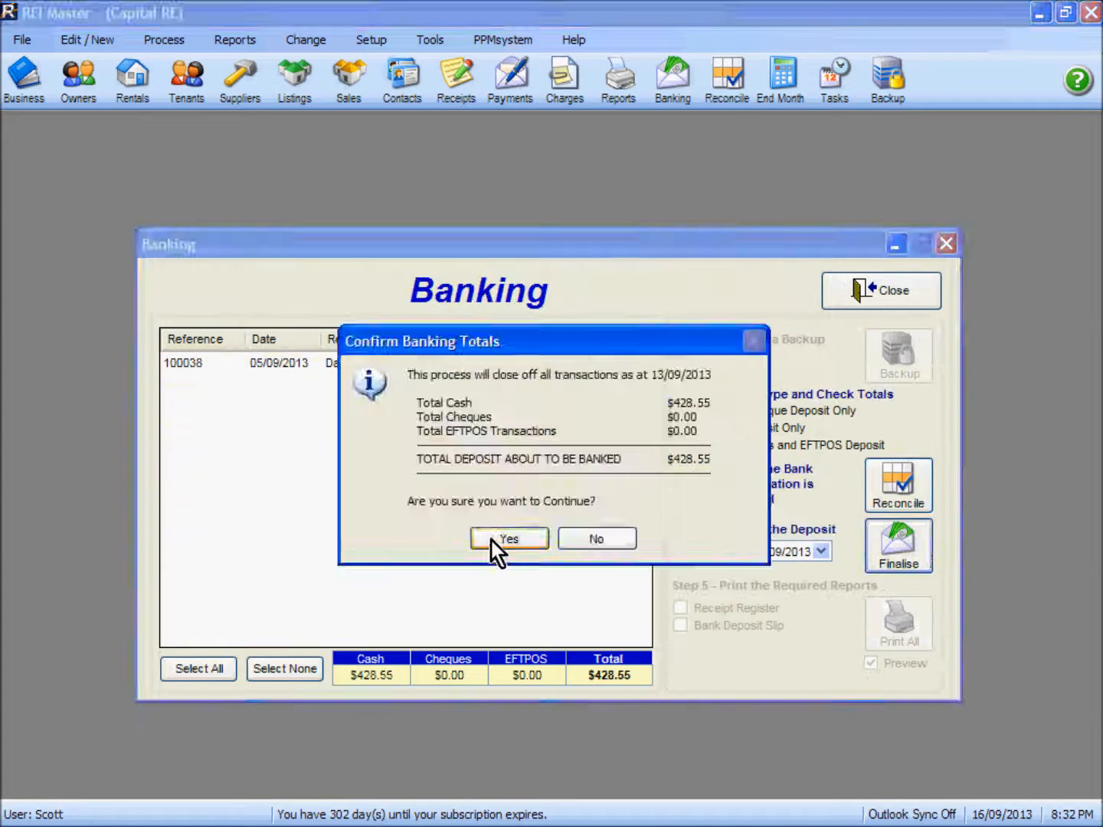
left_click(491, 538)
Preview the Receipt Register report for the finalised deposit and close Banking
left_click(679, 608)
left_click(899, 631)
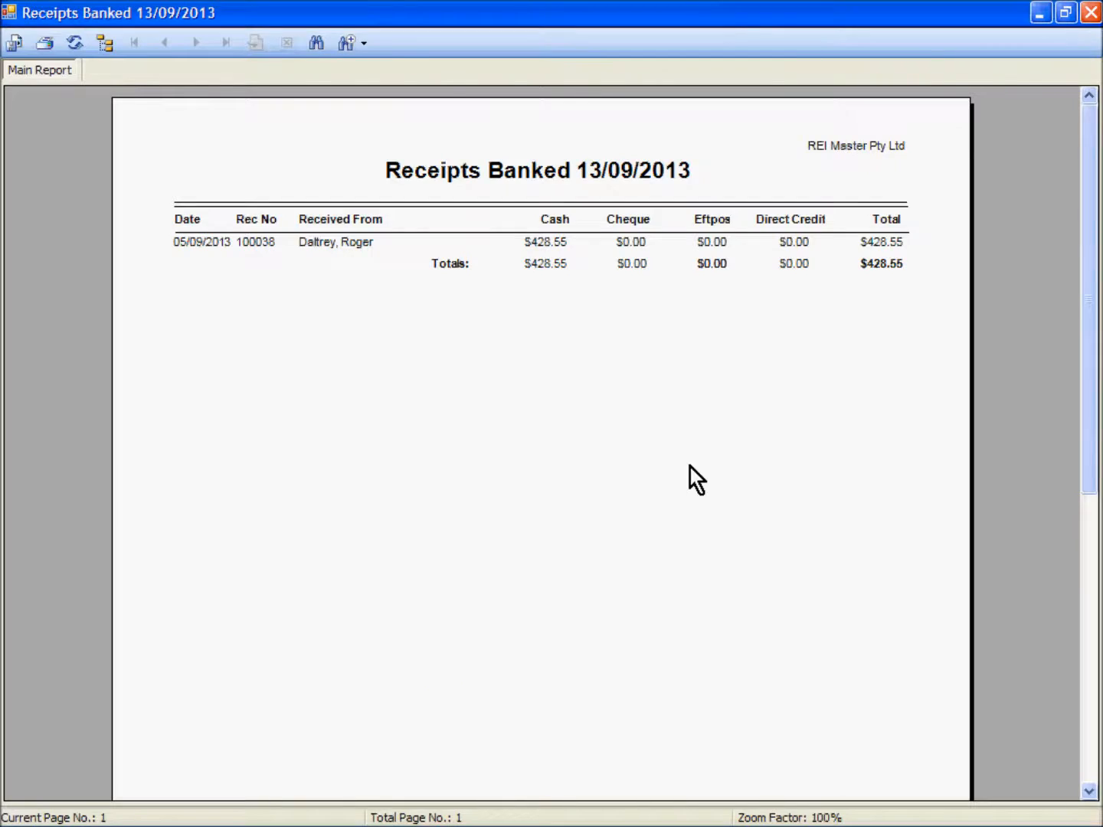
key("Escape")
left_click(901, 292)
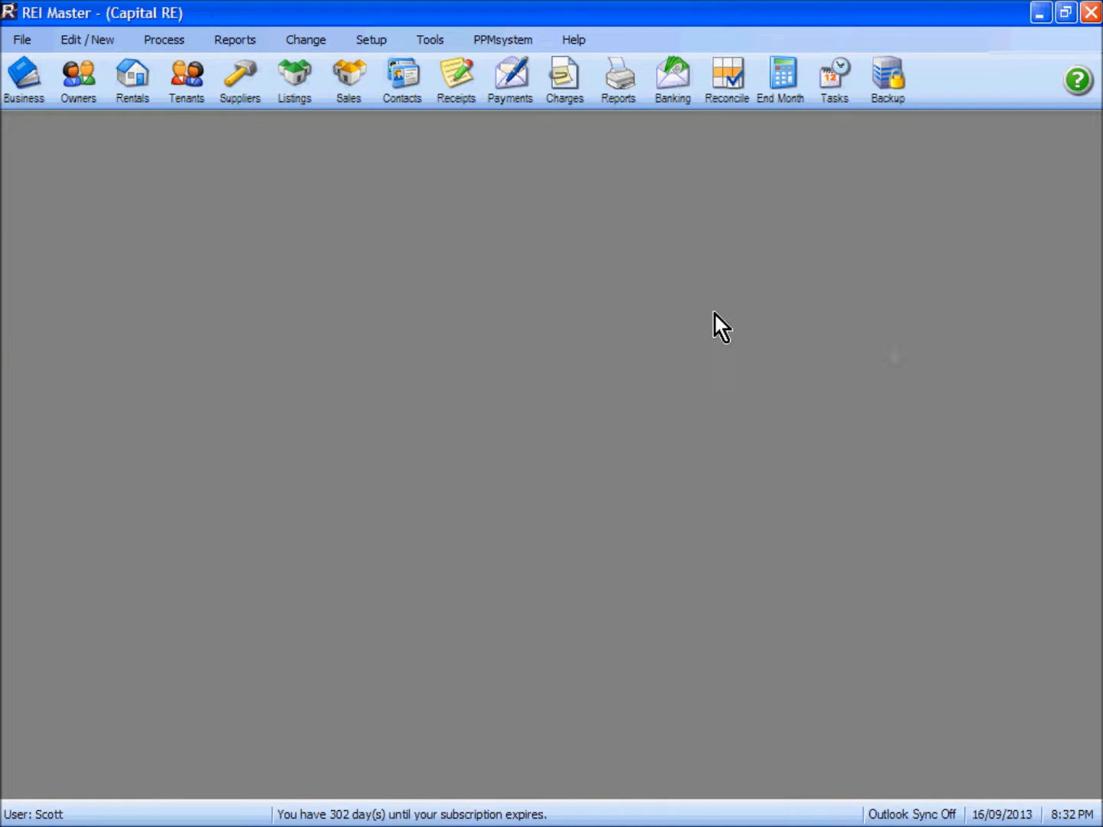
Mark the $428.55 deposit of 13/09/2013 as reconciled in the Capital RE Trust Account and set the statement balance to $8,478.05
left_click(724, 79)
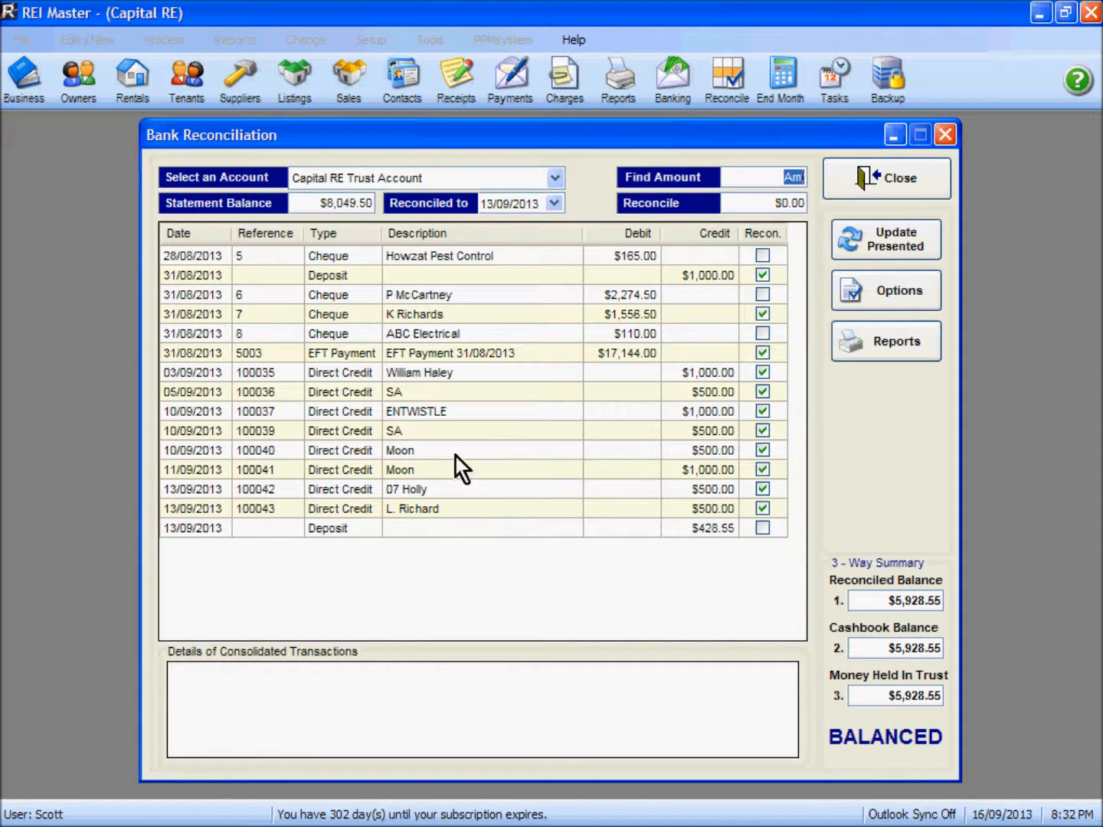
left_click(764, 530)
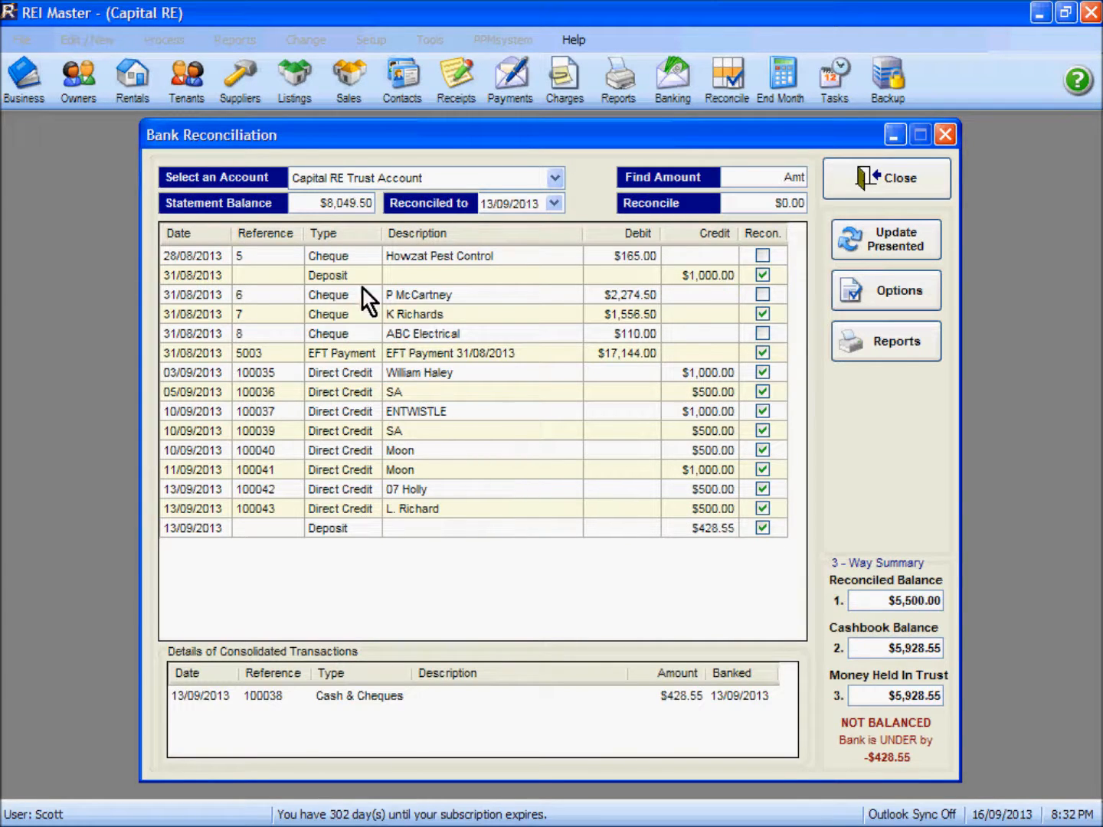
left_click_drag(308, 201, 445, 221)
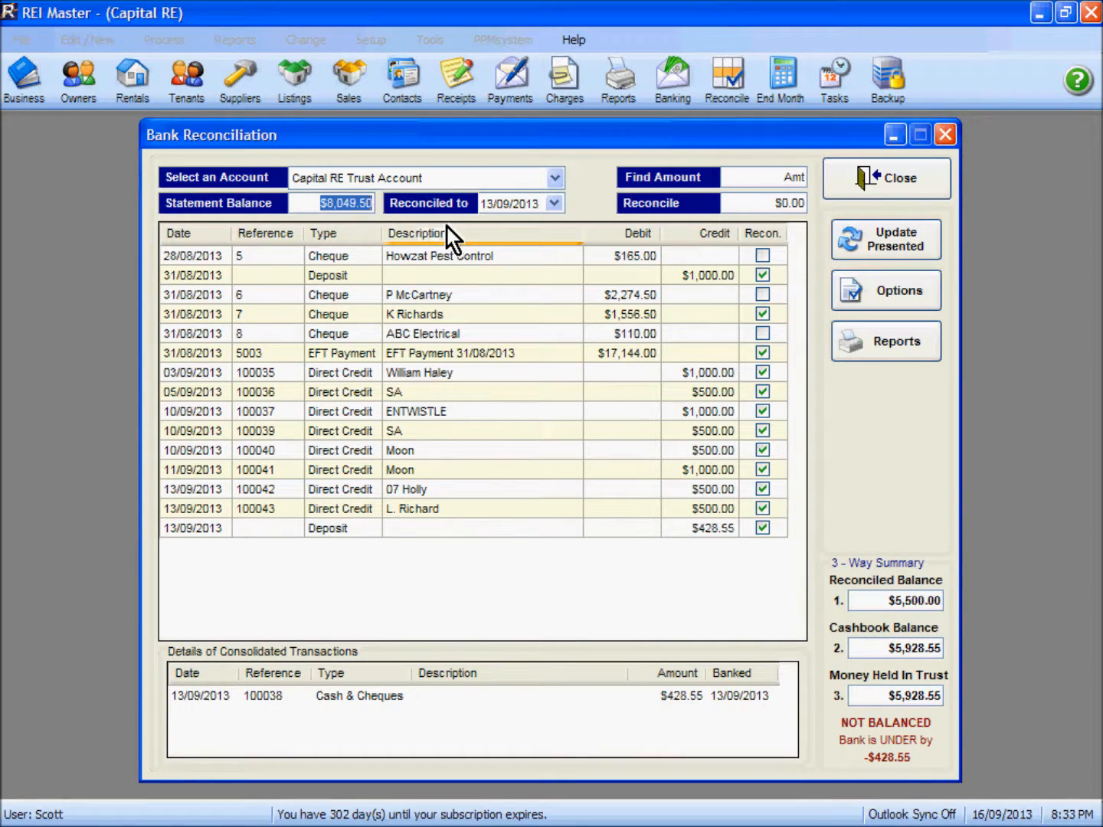
type("8478.05")
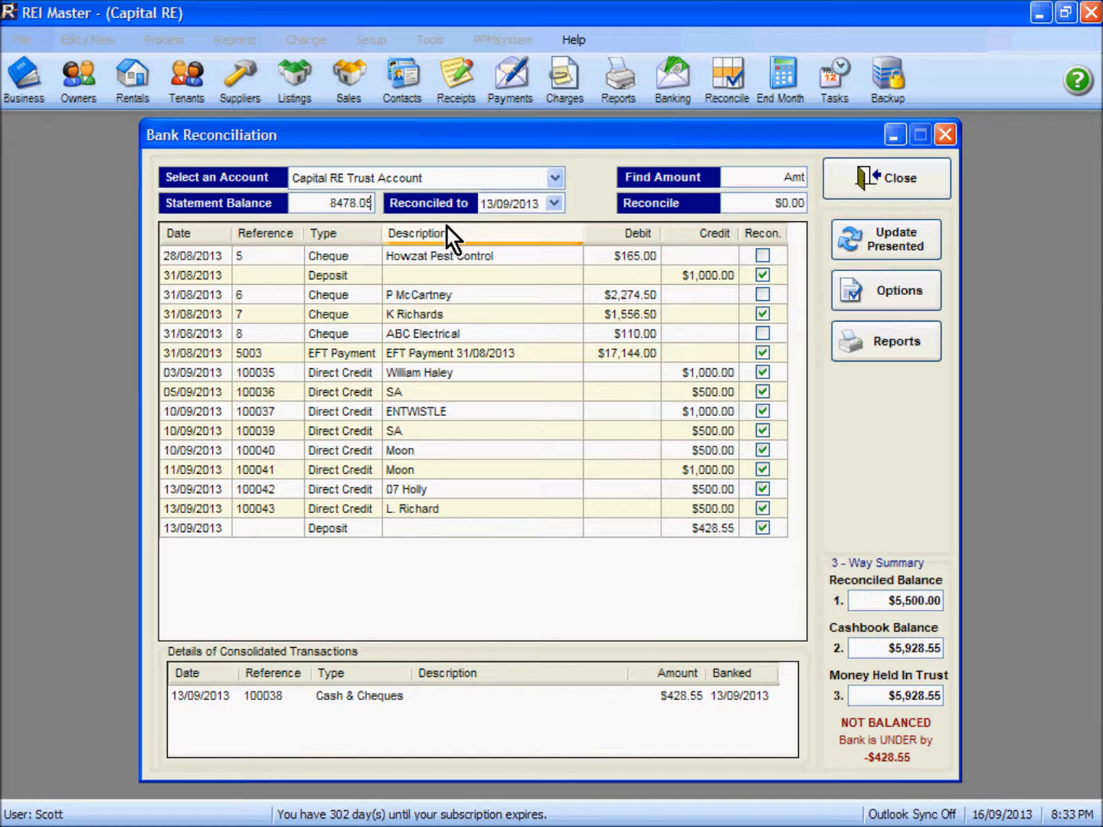
key("Tab")
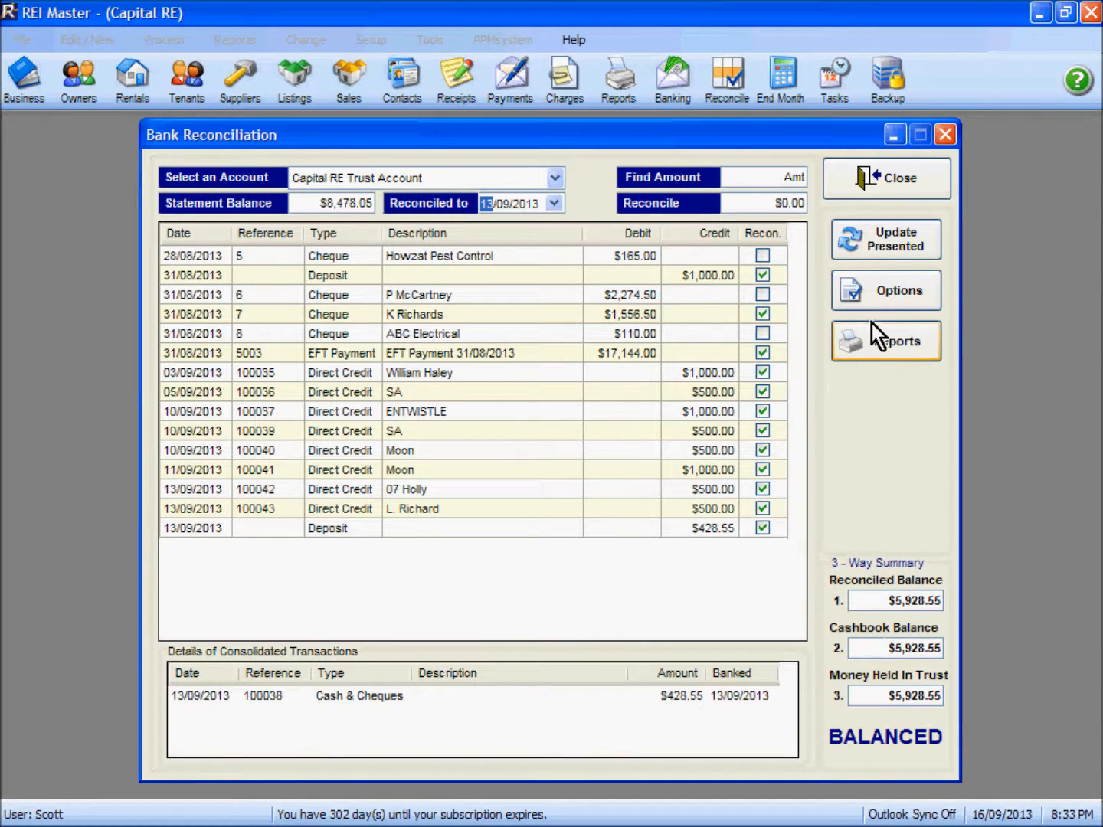
View the reconciliation report options, update the presented transactions with confirmation, and close the bank reconciliation
left_click(891, 346)
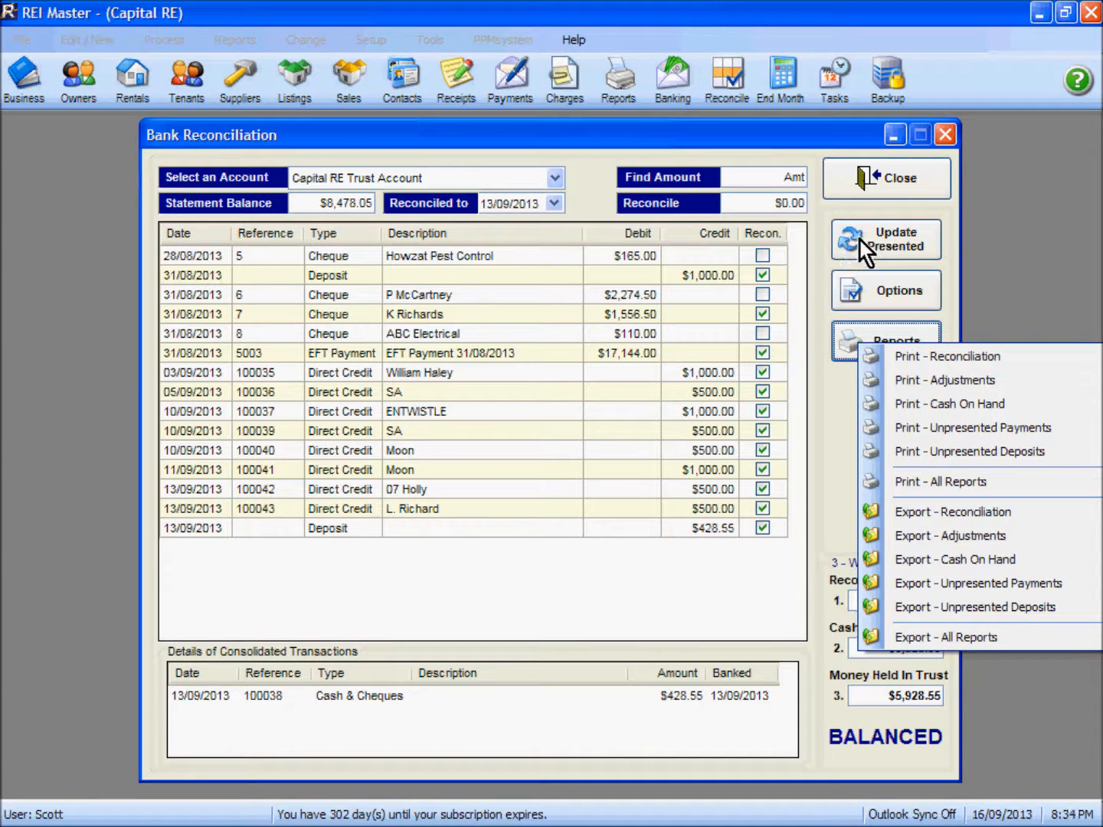
left_click(884, 243)
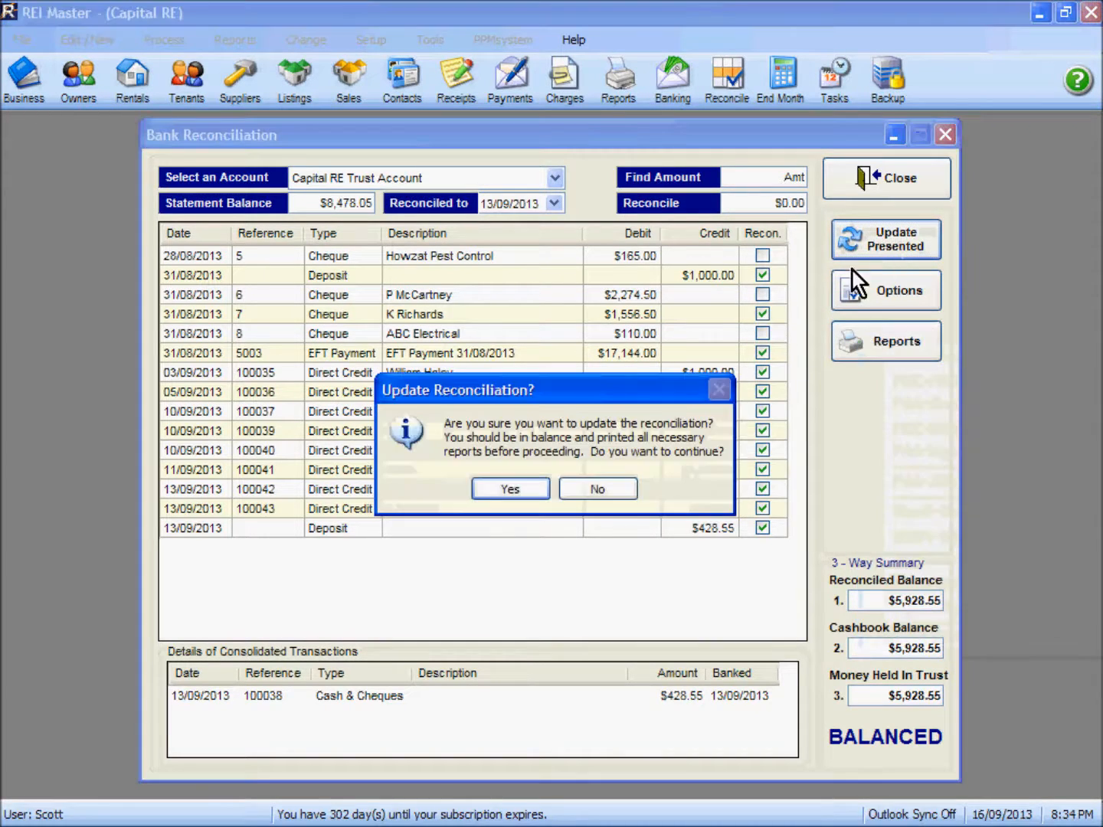
left_click(508, 418)
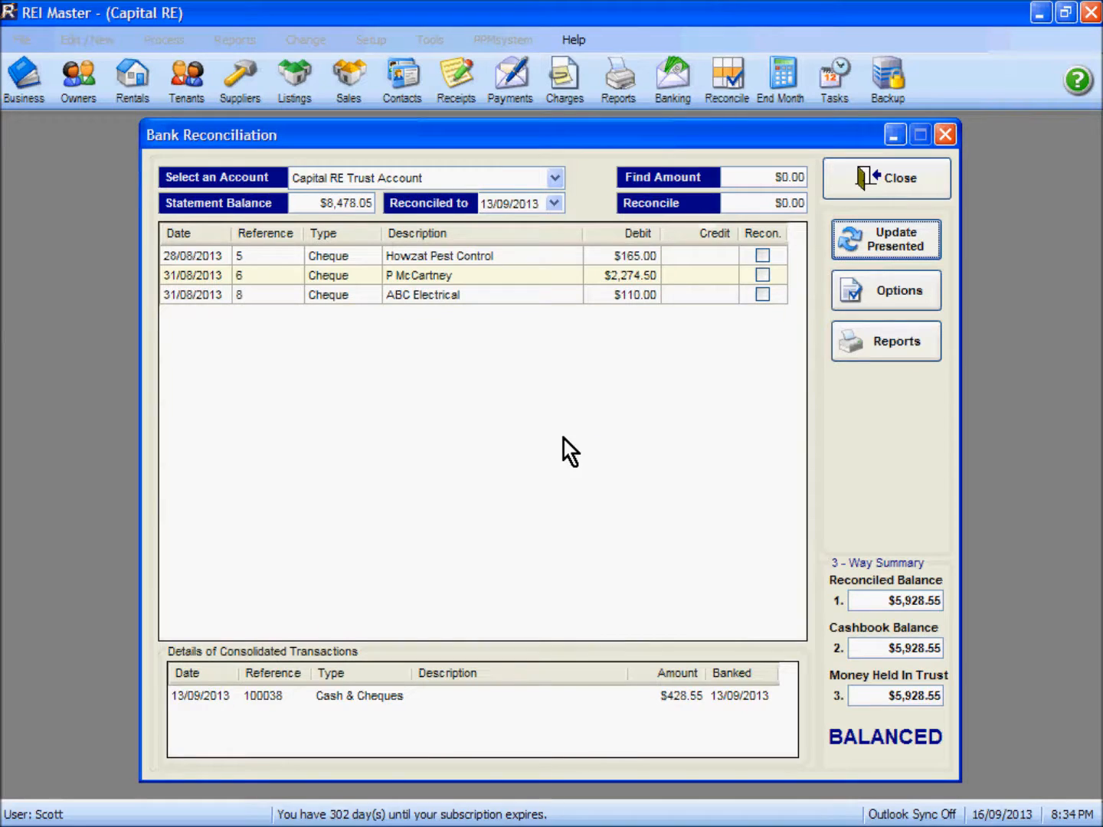
left_click(890, 177)
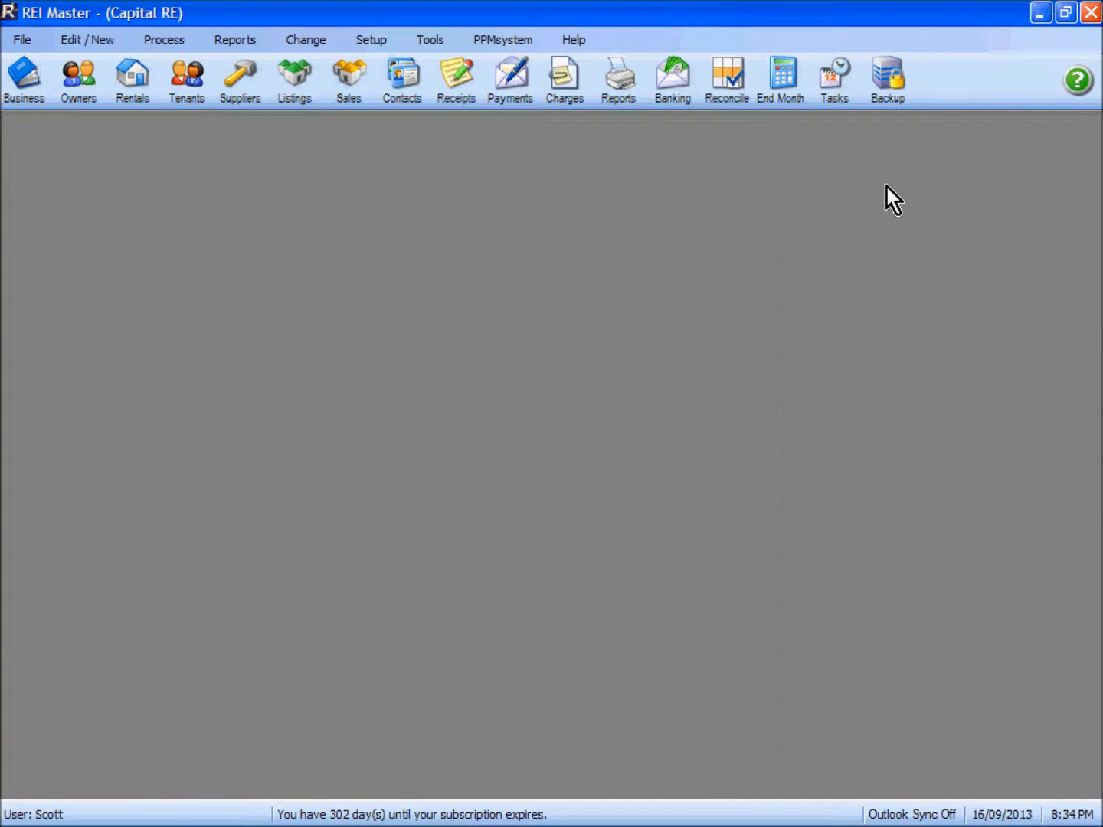
Back up the database in zip format to the last used backup directory, G:\REI Master Backups
left_click(893, 86)
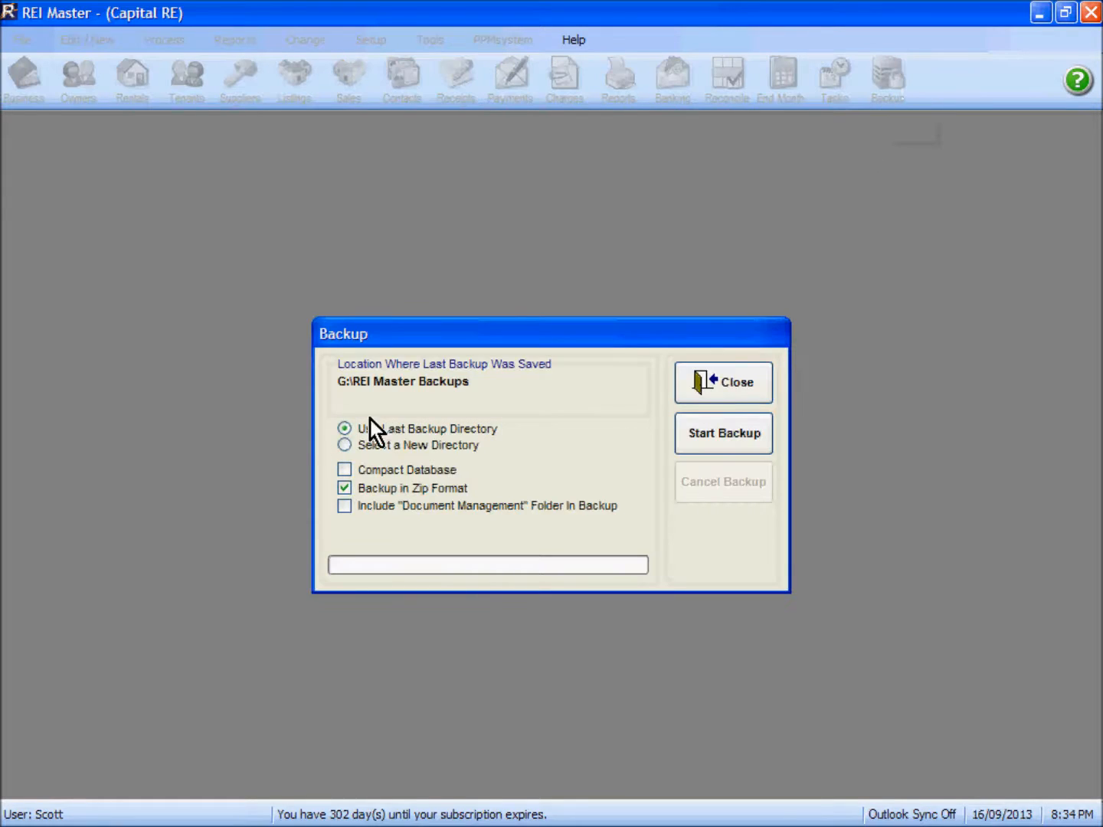
key("Return")
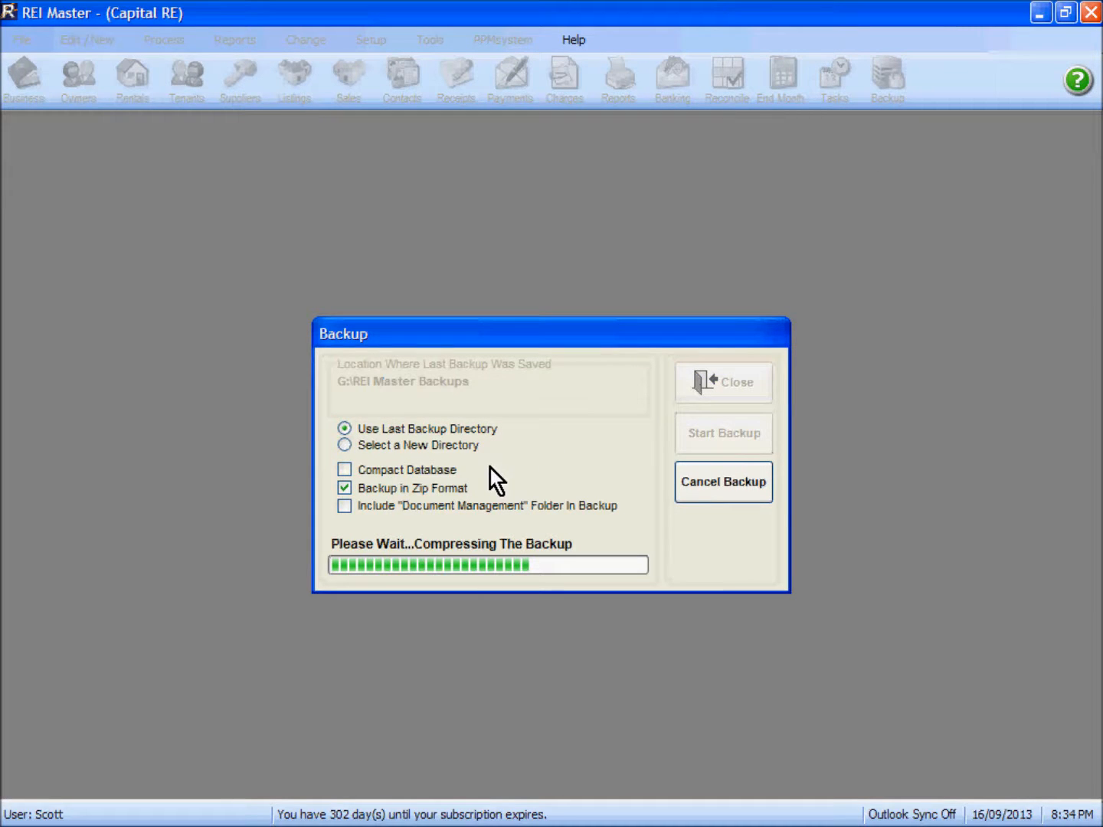
left_click(564, 487)
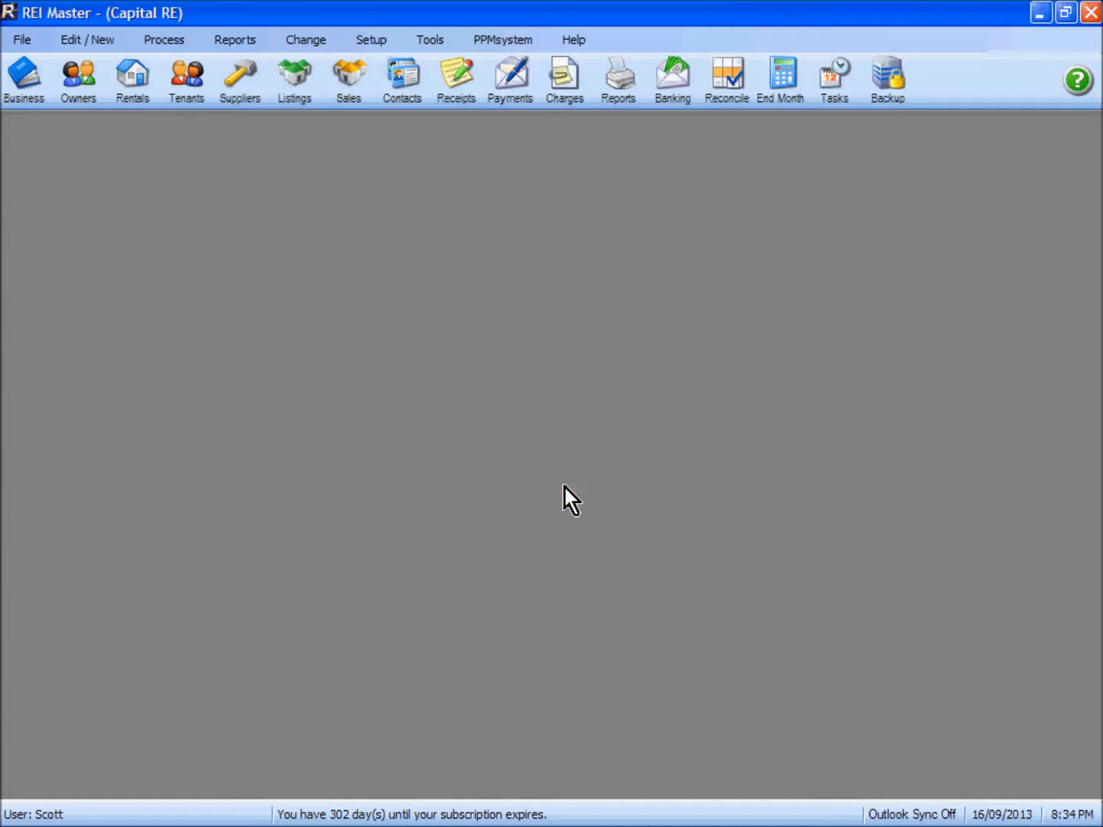
Start an Interim Disbursement and confirm that receipts are banked, a backup has been performed and all accounts are balanced
left_click(176, 43)
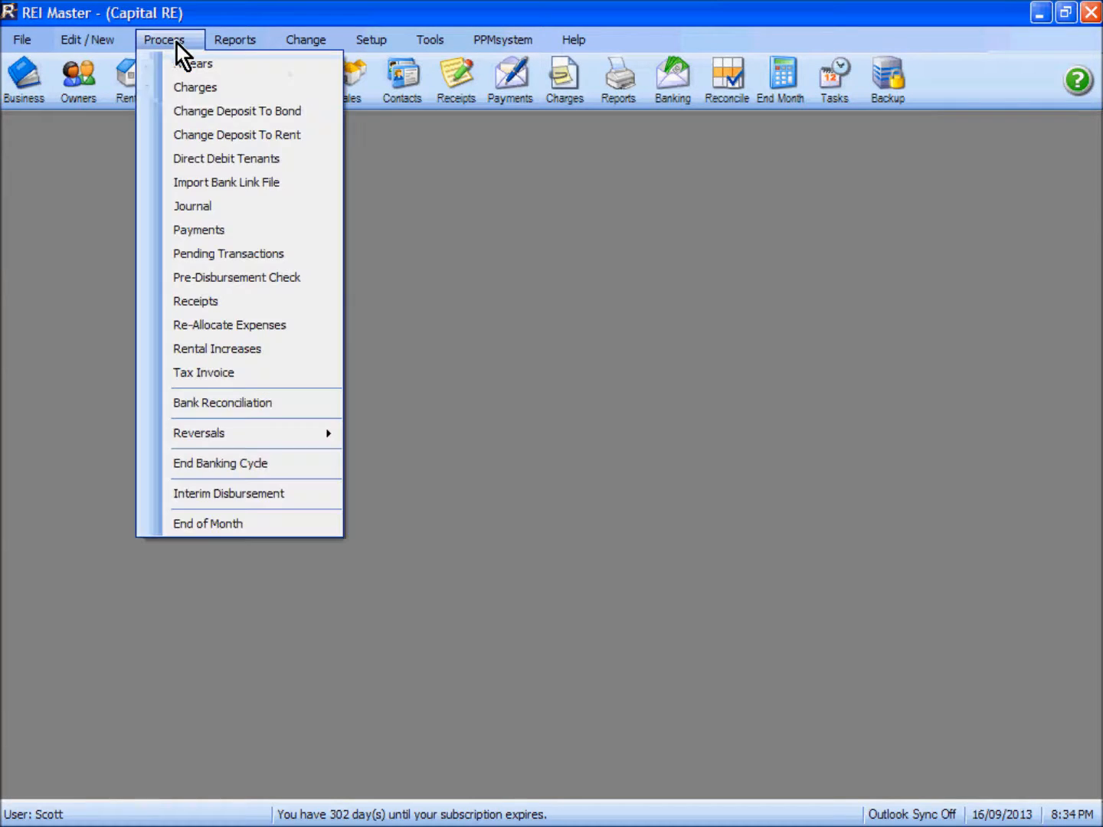
left_click(215, 496)
left_click(511, 517)
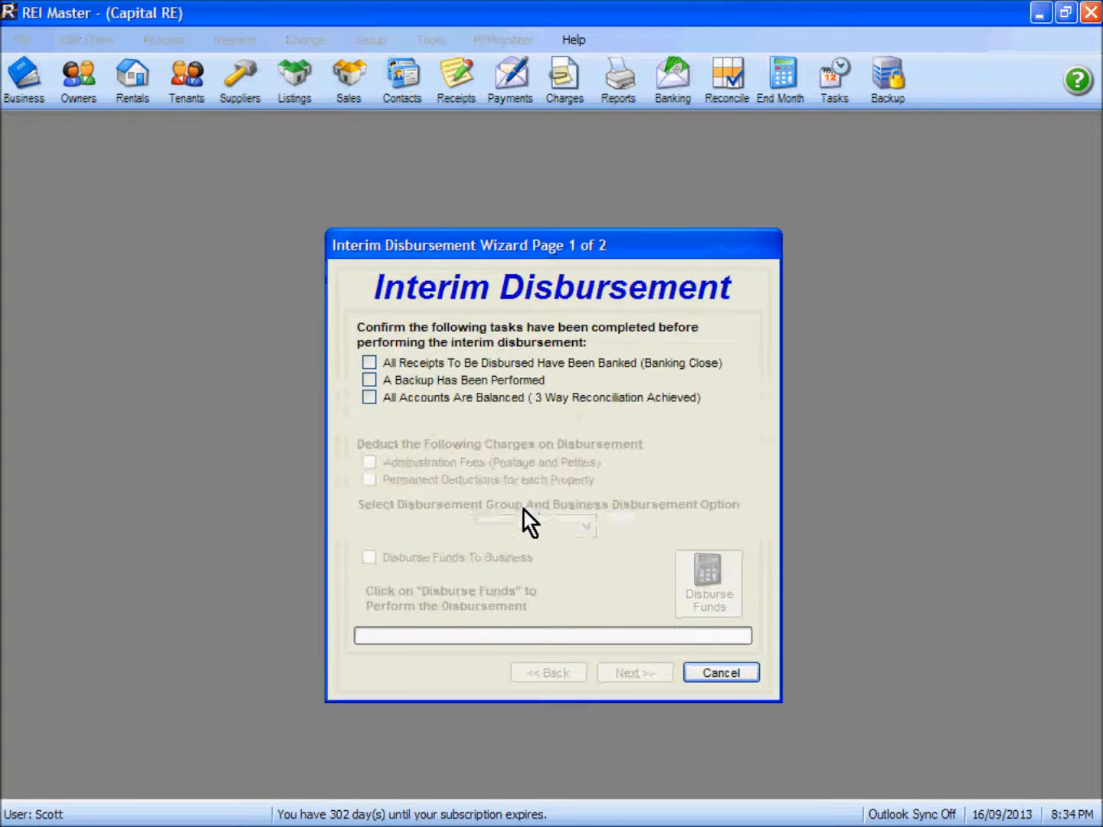
left_click(368, 362)
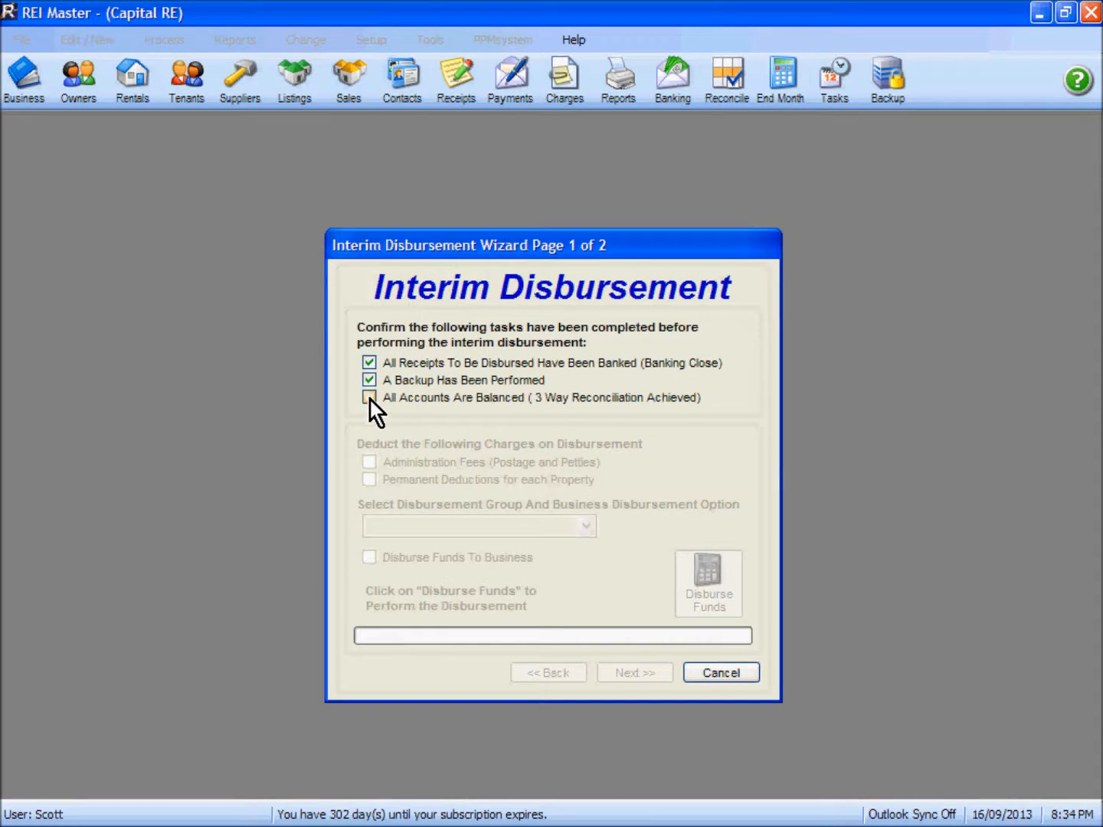
left_click(369, 397)
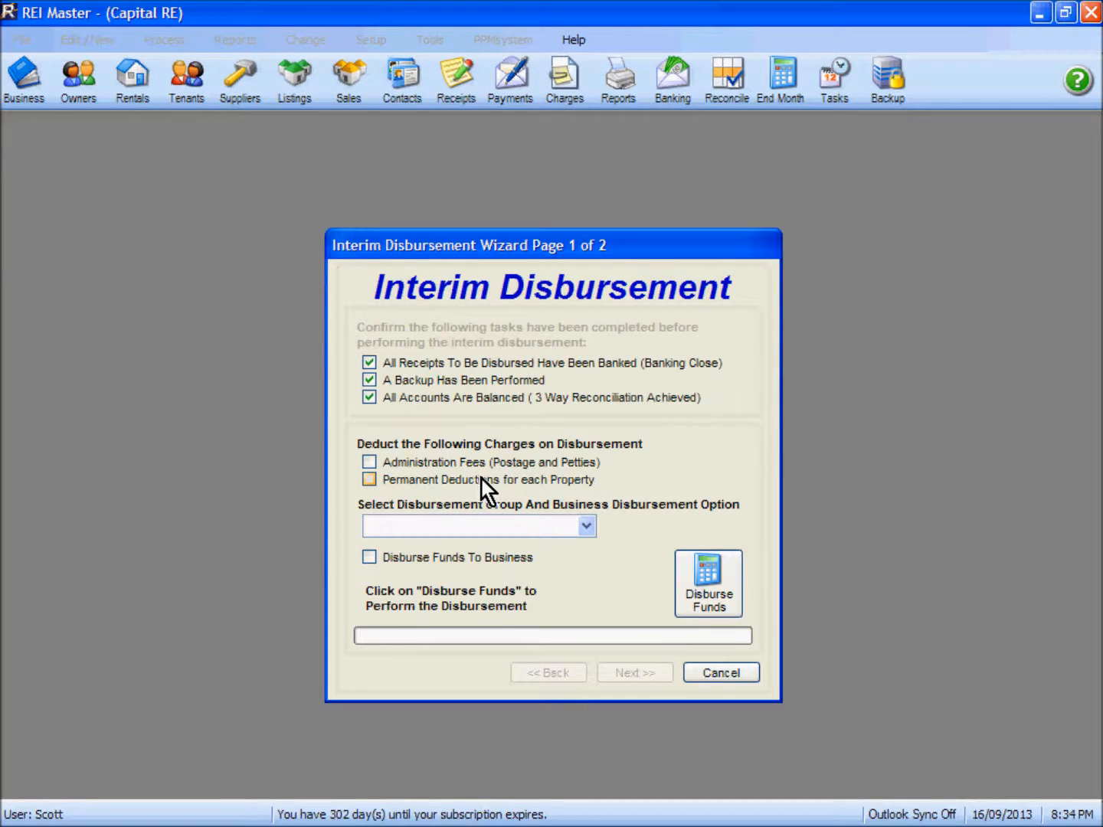
Disburse all available funds for the Mid & End of Month group, without deducting charges or disbursing to the business
left_click(588, 527)
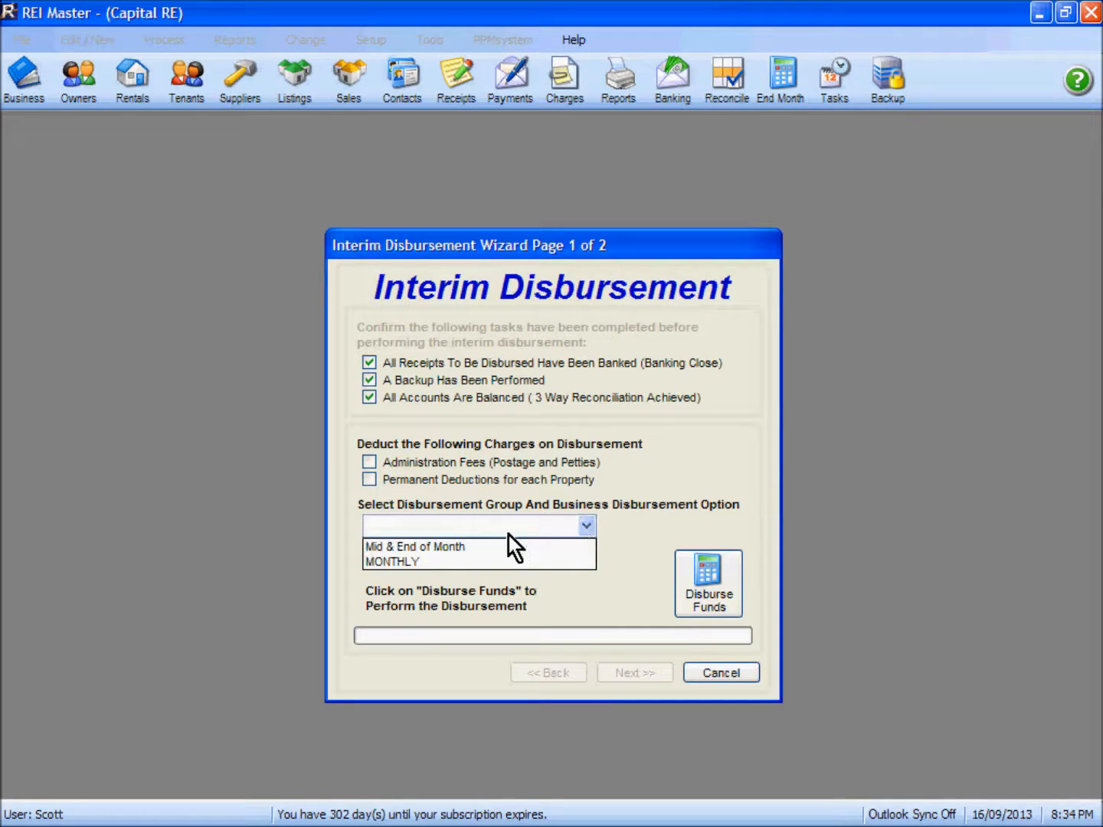
left_click(423, 545)
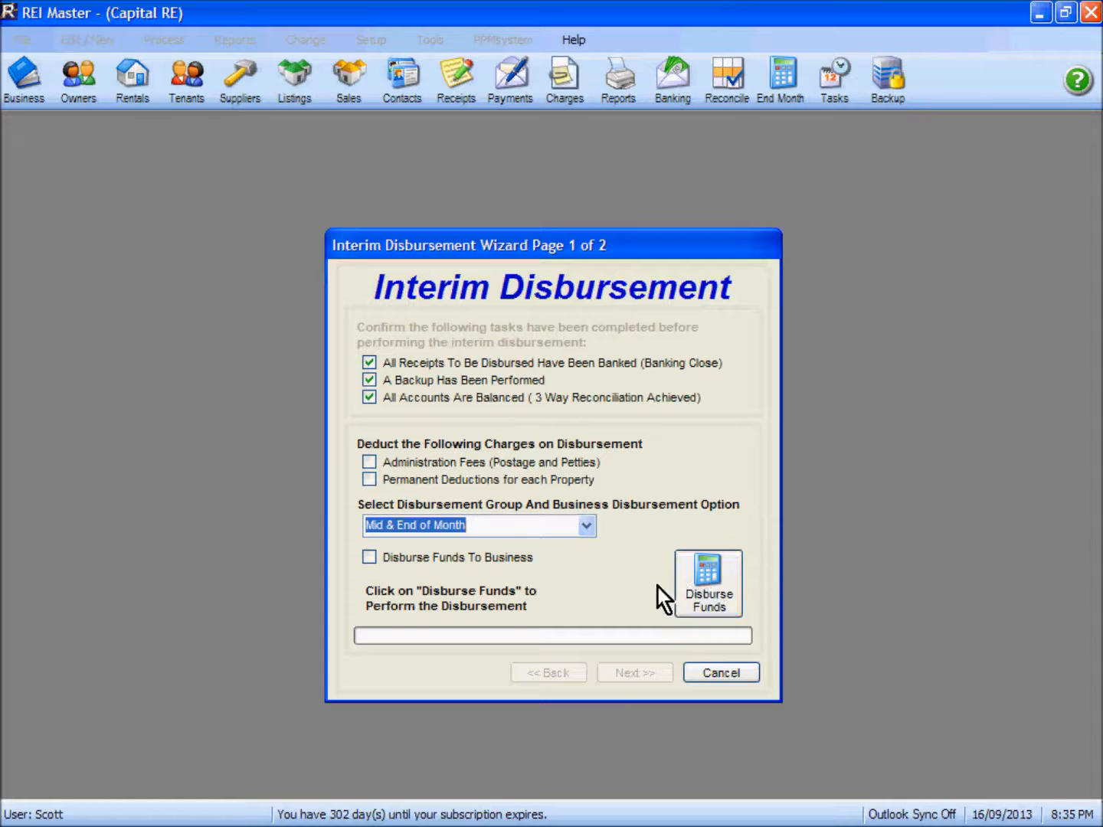
left_click(714, 590)
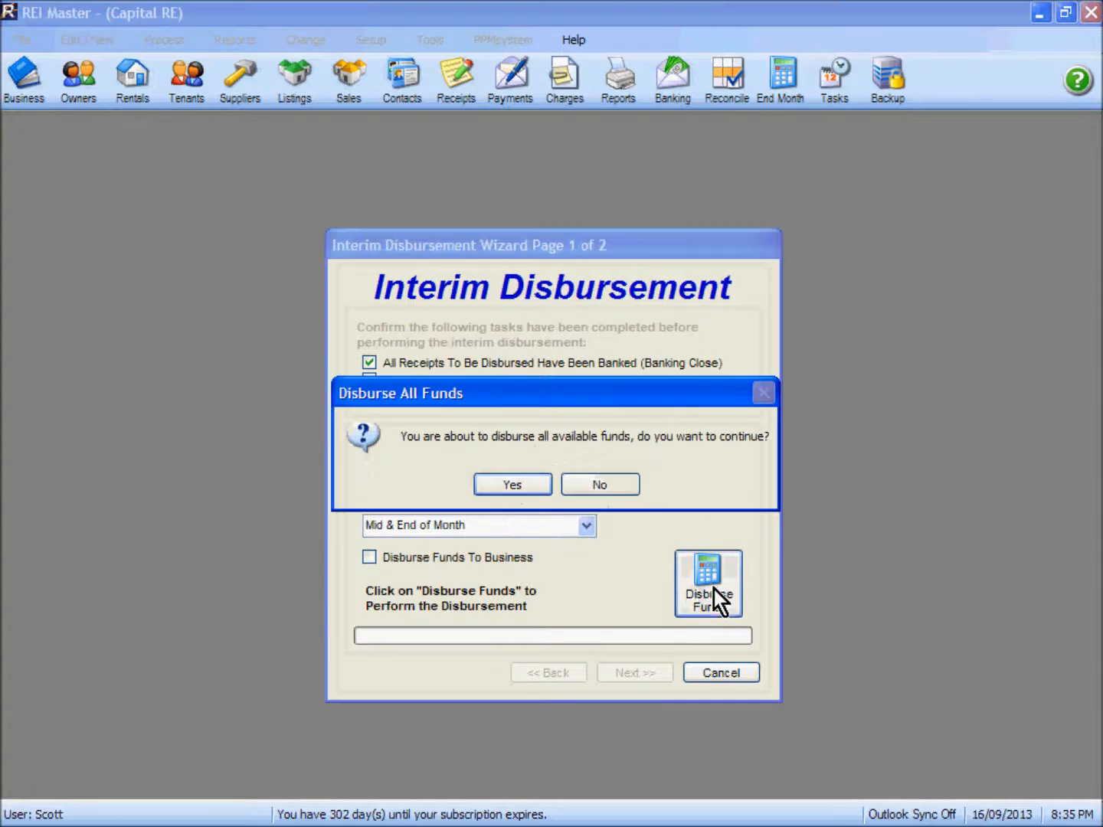
left_click(519, 487)
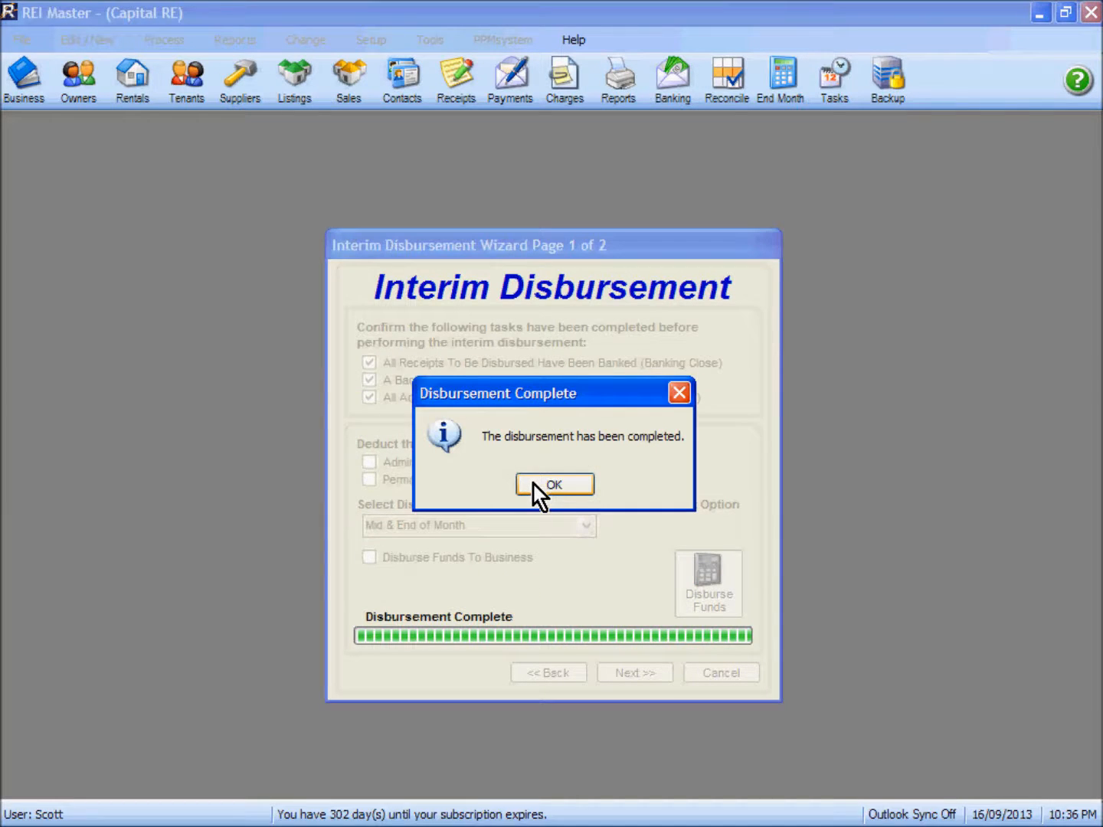
left_click(549, 486)
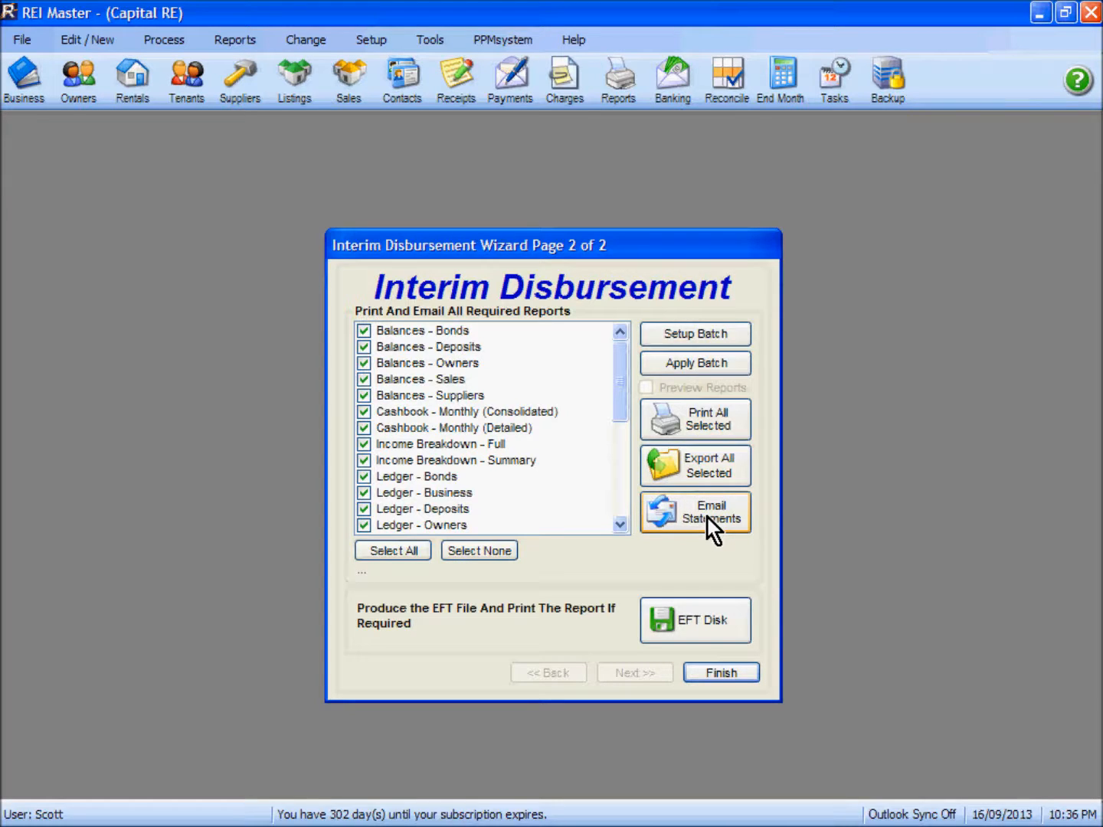
Create the EFT file NAB.ABA in the REI Master Desktop folder, replacing the existing file
left_click(695, 623)
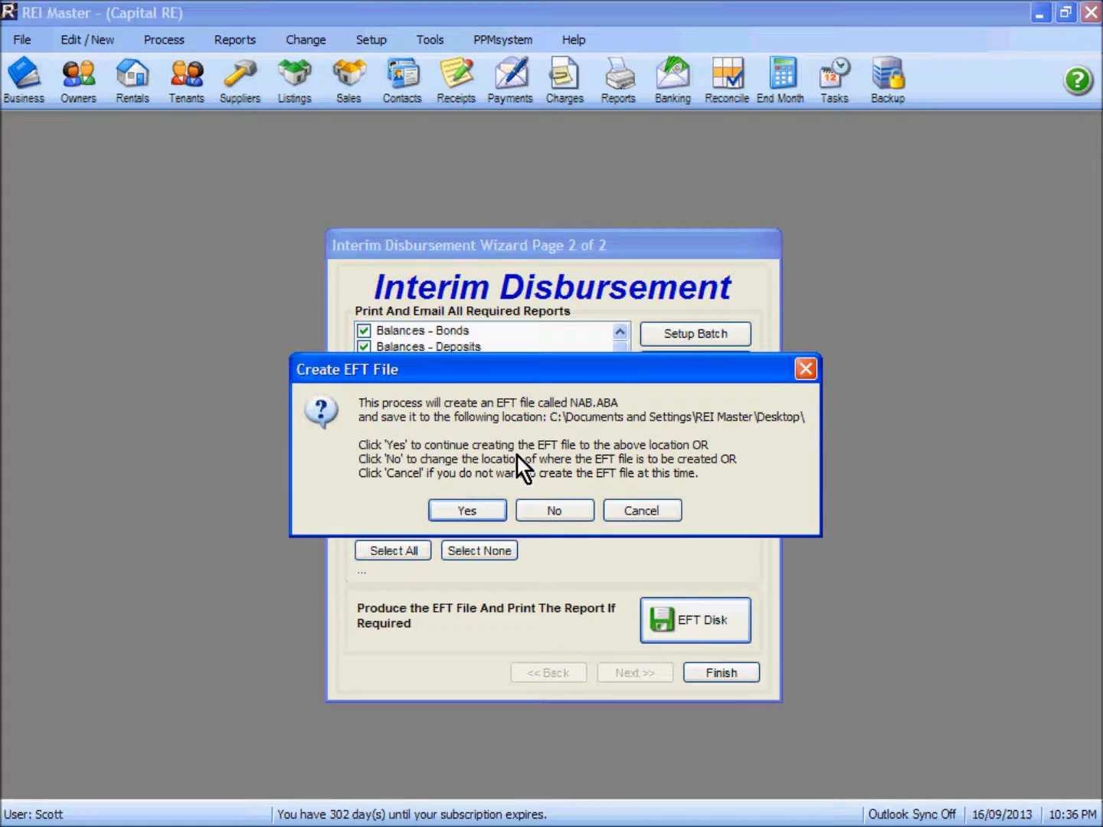
left_click(467, 511)
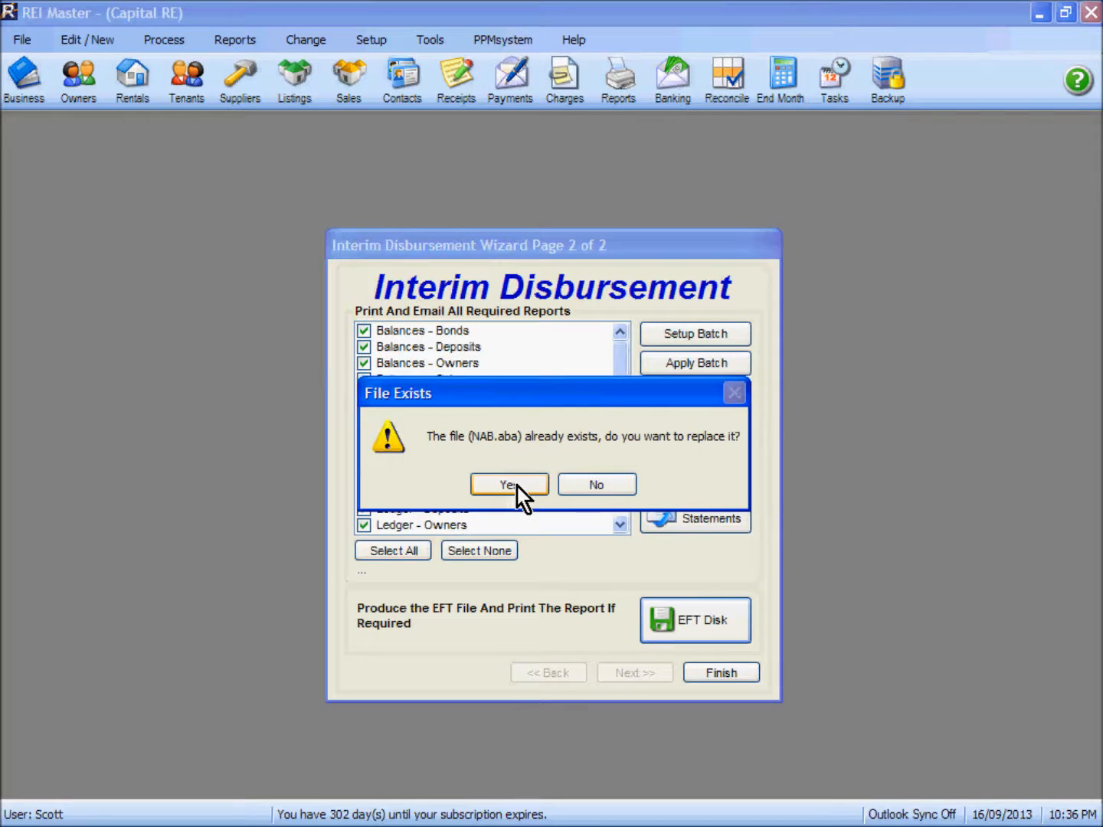
left_click(517, 487)
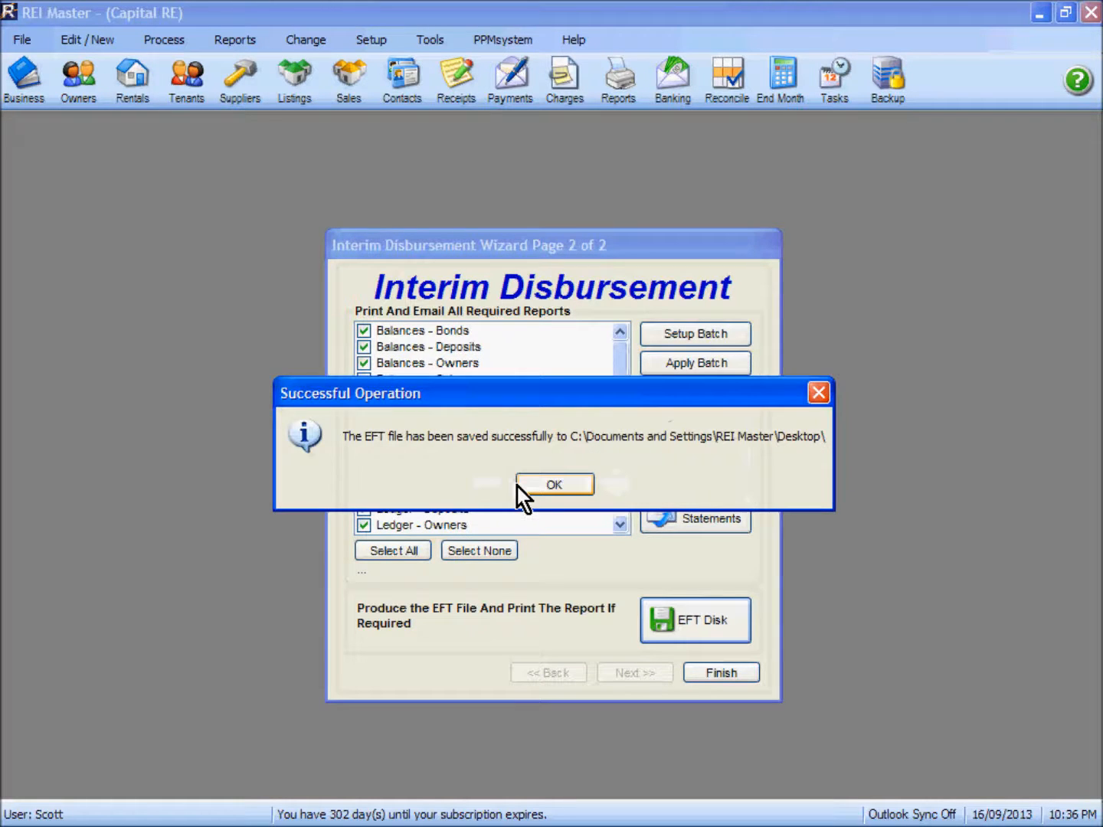
left_click(545, 486)
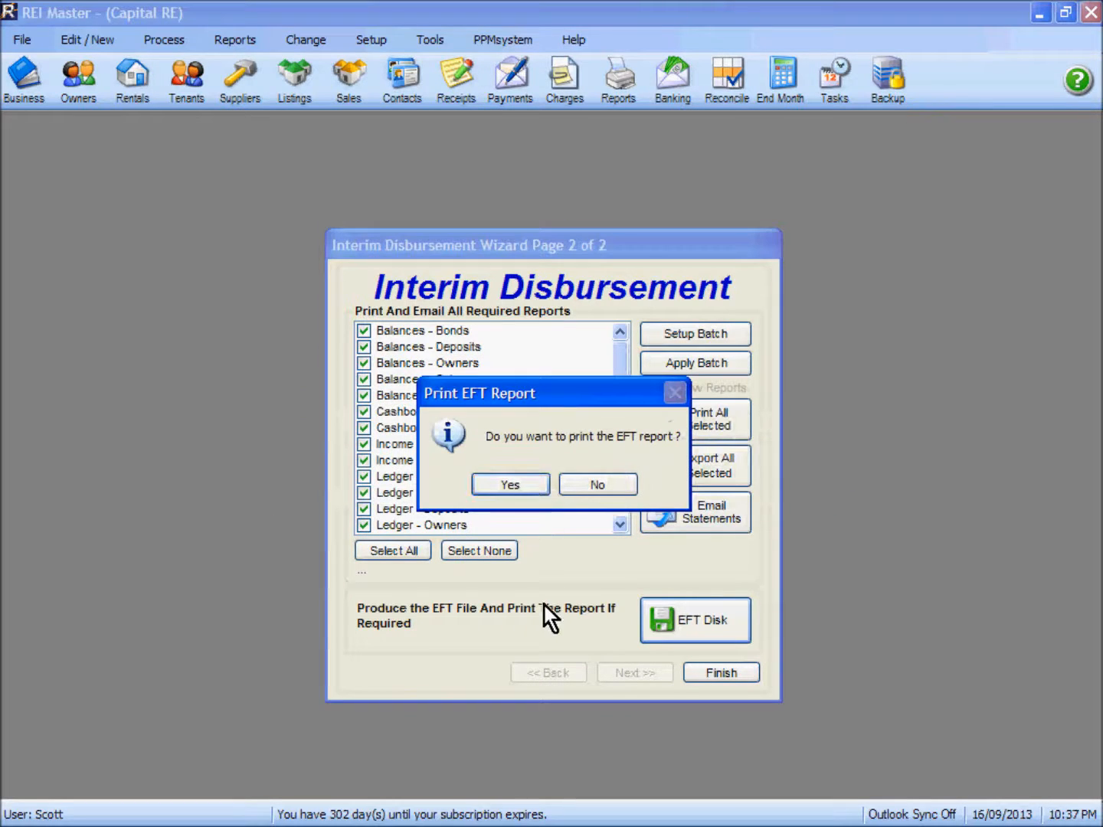
Send the EFT report to print, cancel saving it as a PDF, and finish the Interim Disbursement wizard
left_click(517, 491)
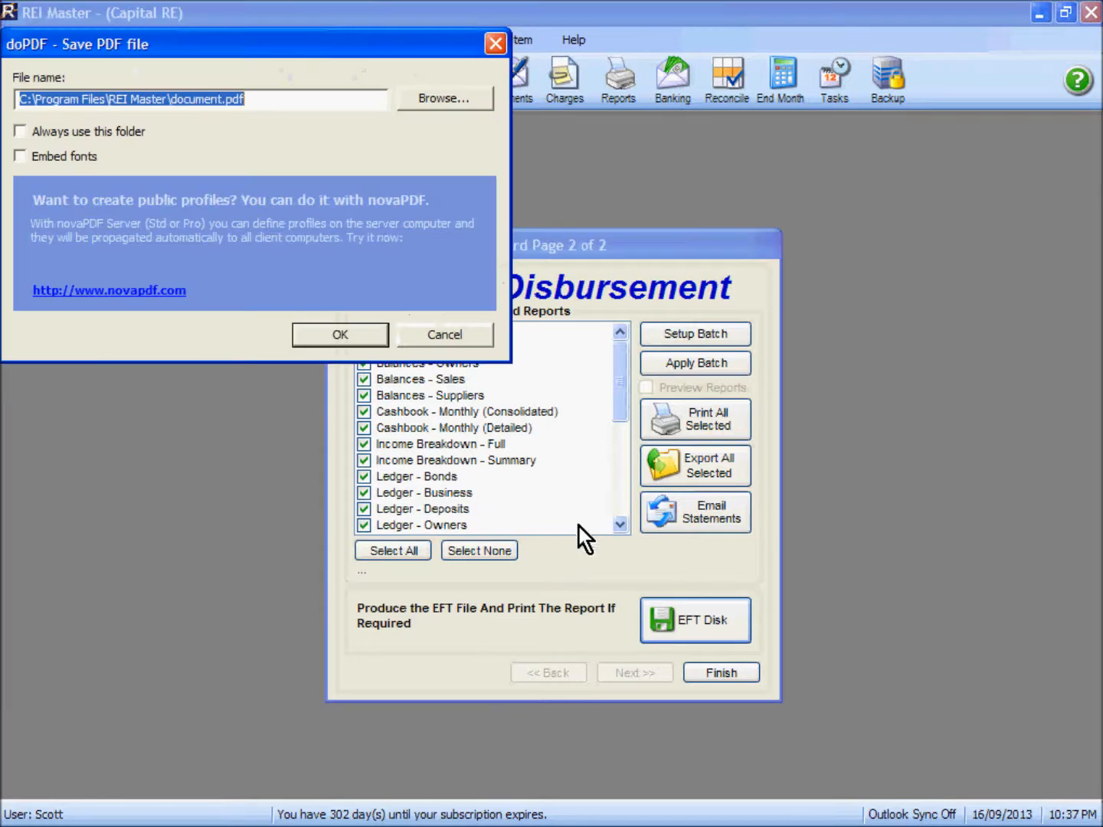
left_click(451, 335)
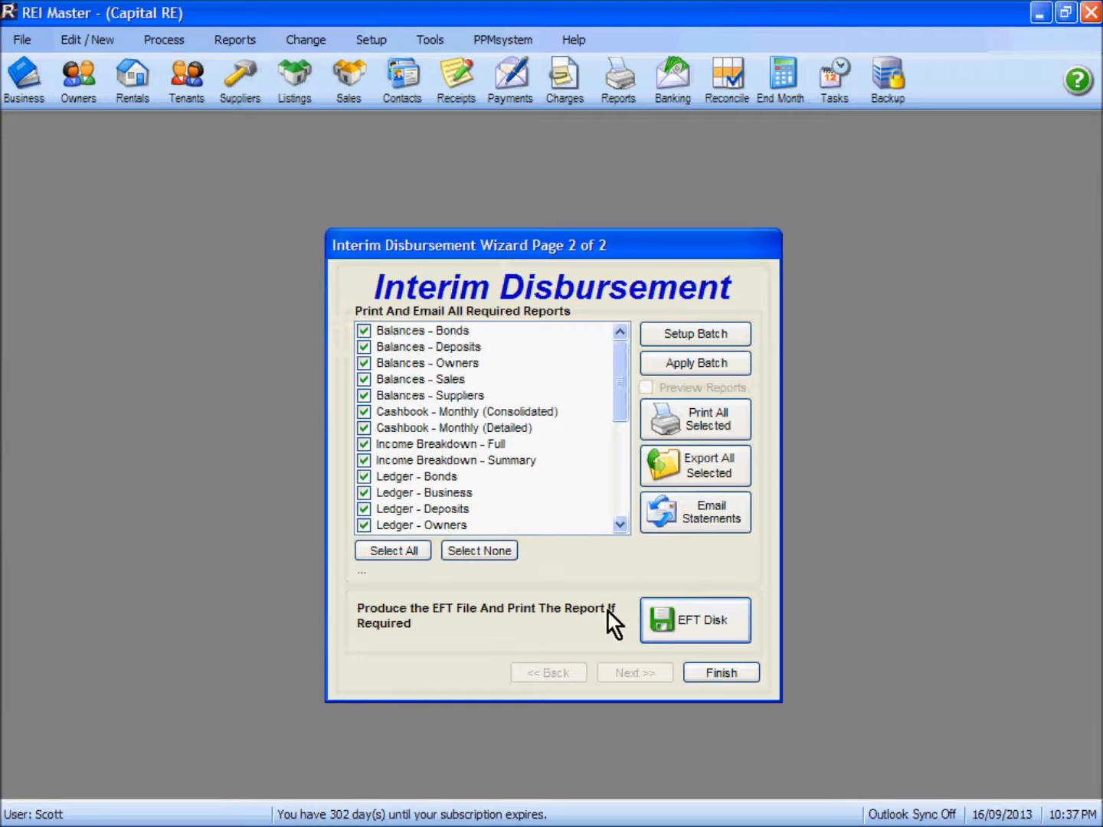
left_click(711, 677)
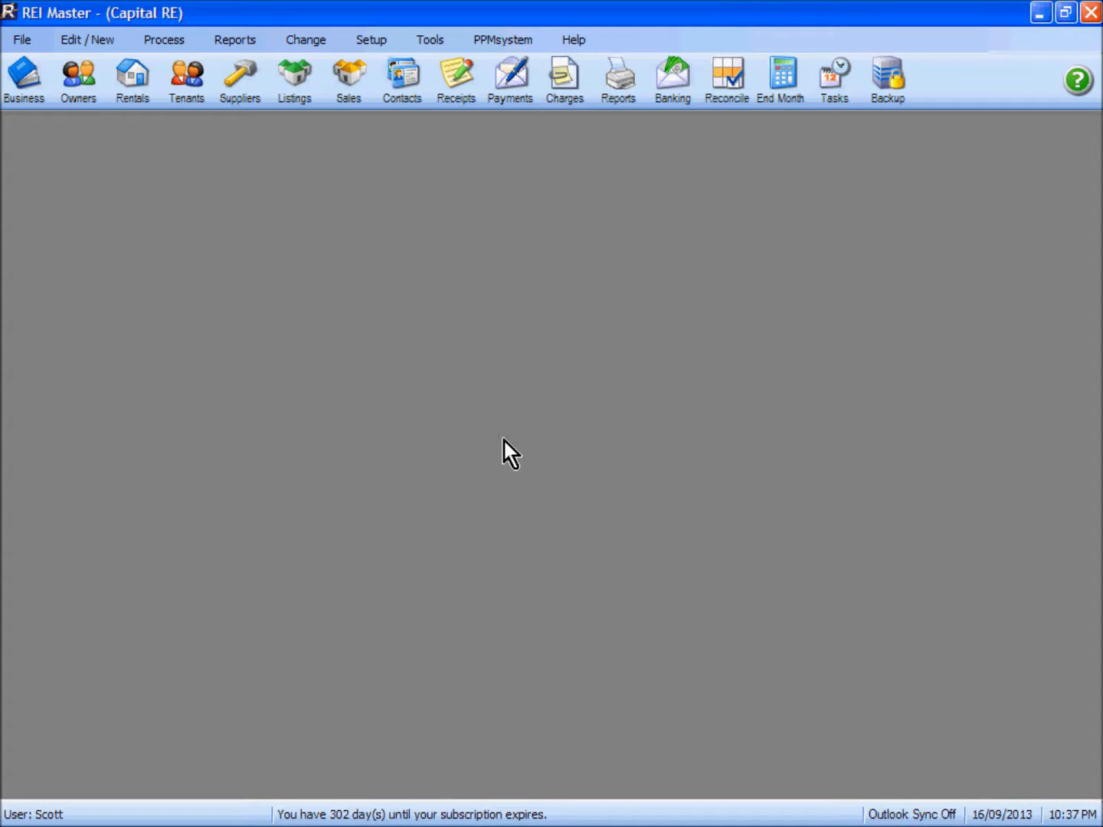
Check the 3-way summary for the Capital RE Trust Account in Bank Reconciliation, then close it
left_click(725, 80)
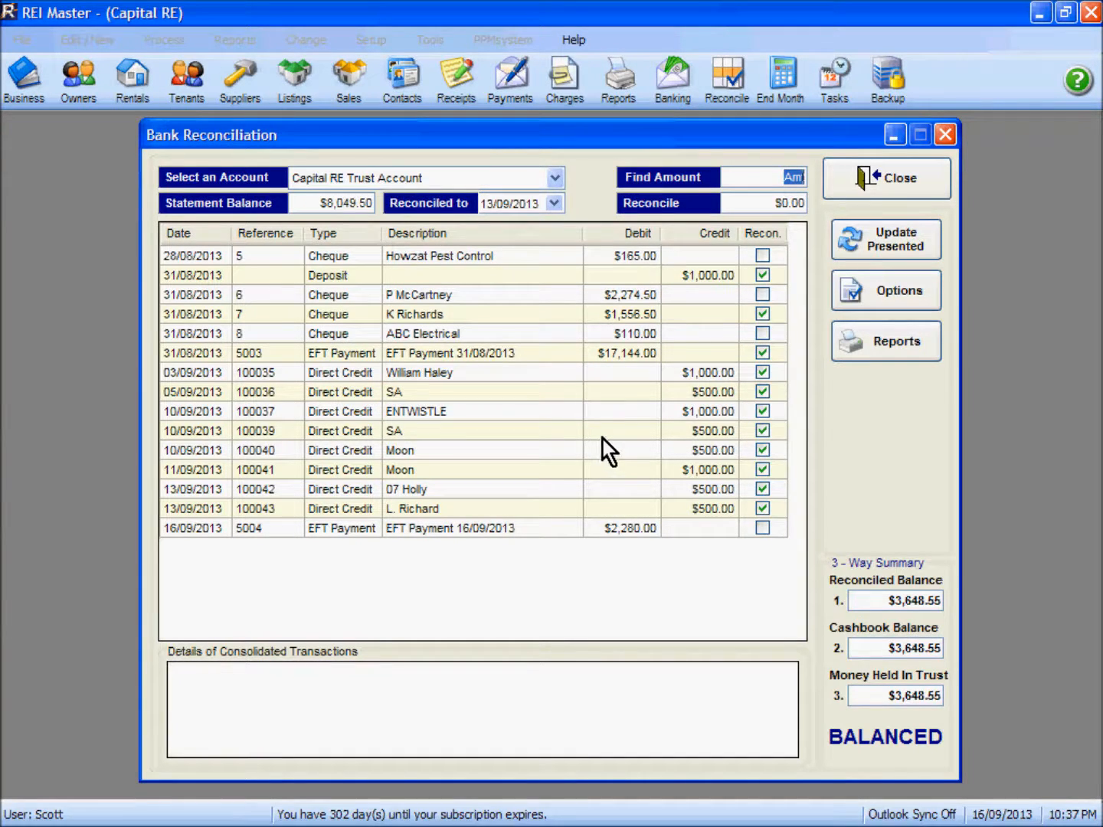
left_click(898, 181)
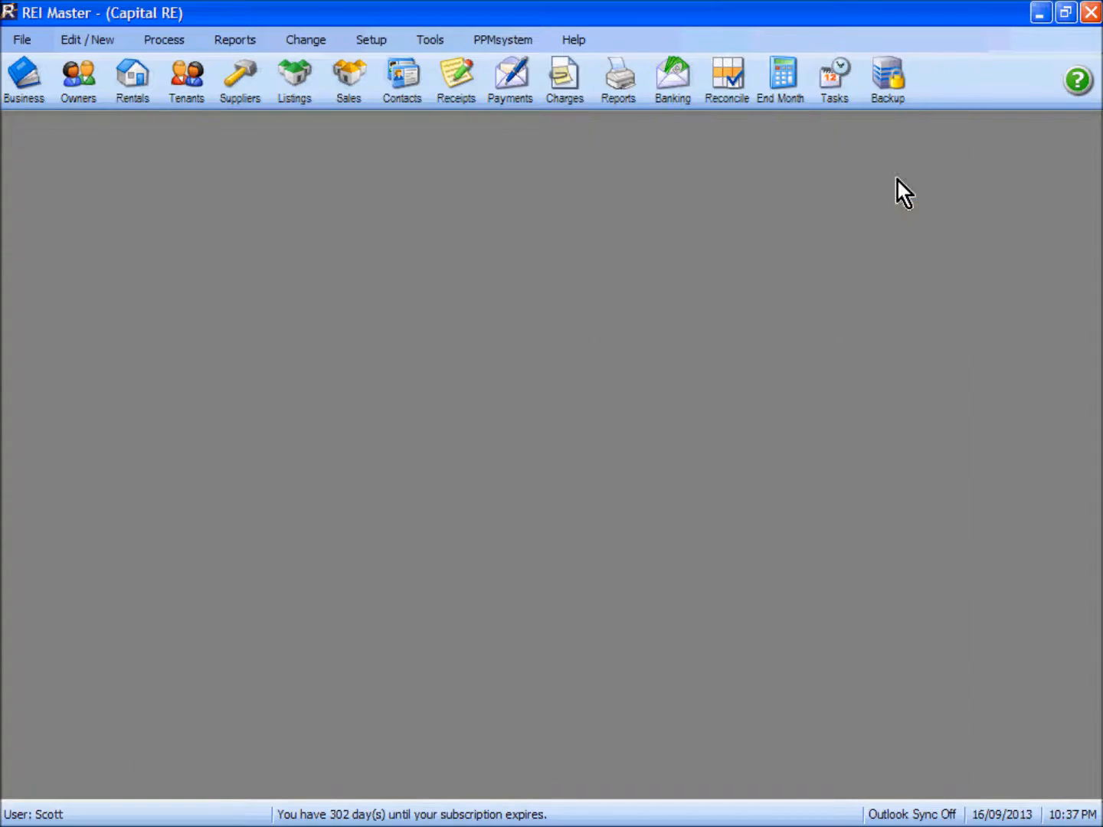